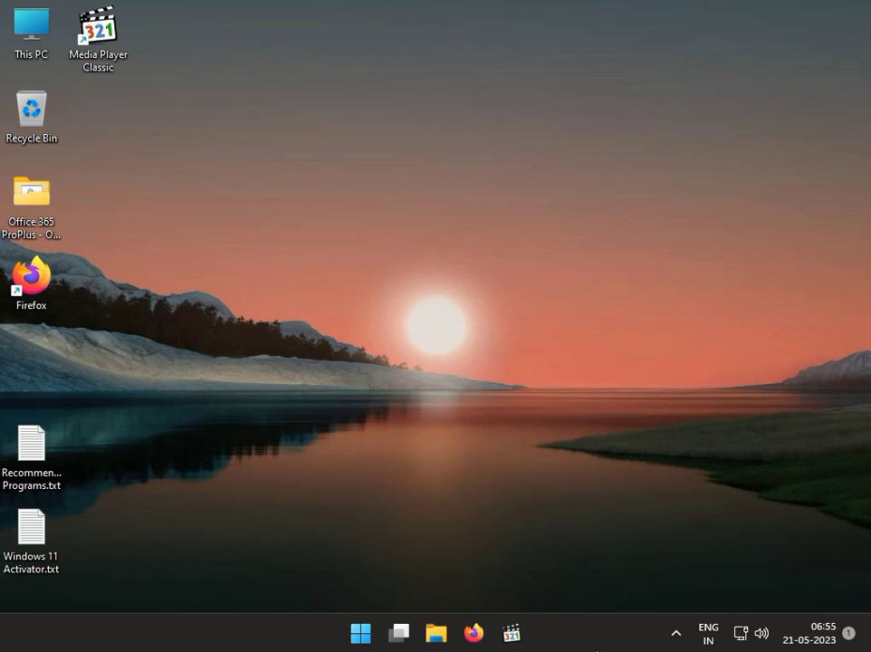
Right-click the Start button to show the Win+X menu with Device Manager and Disk Management
right_click(369, 634)
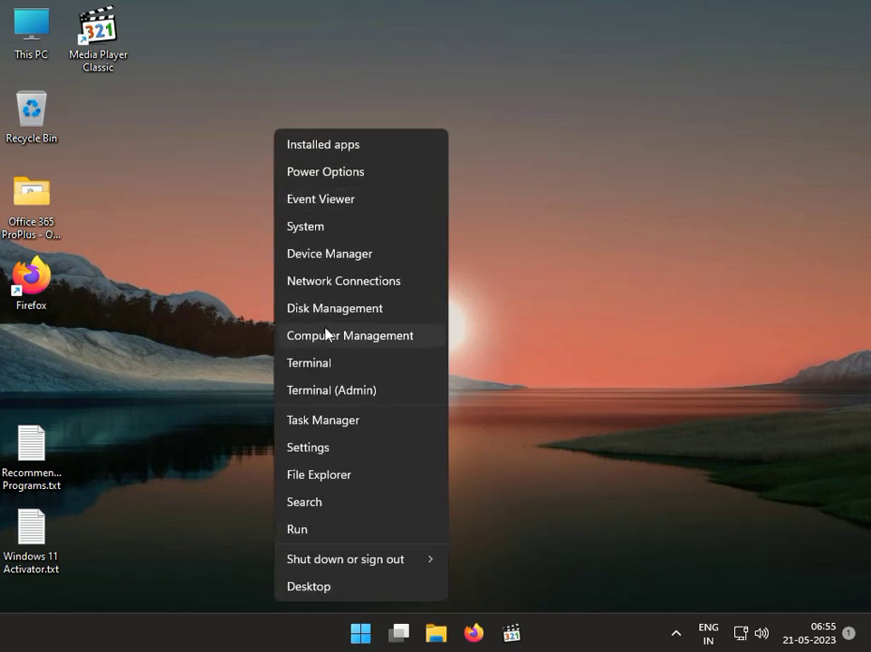
In Device Manager, uninstall the Intel network adapter under Network adapters
left_click(345, 263)
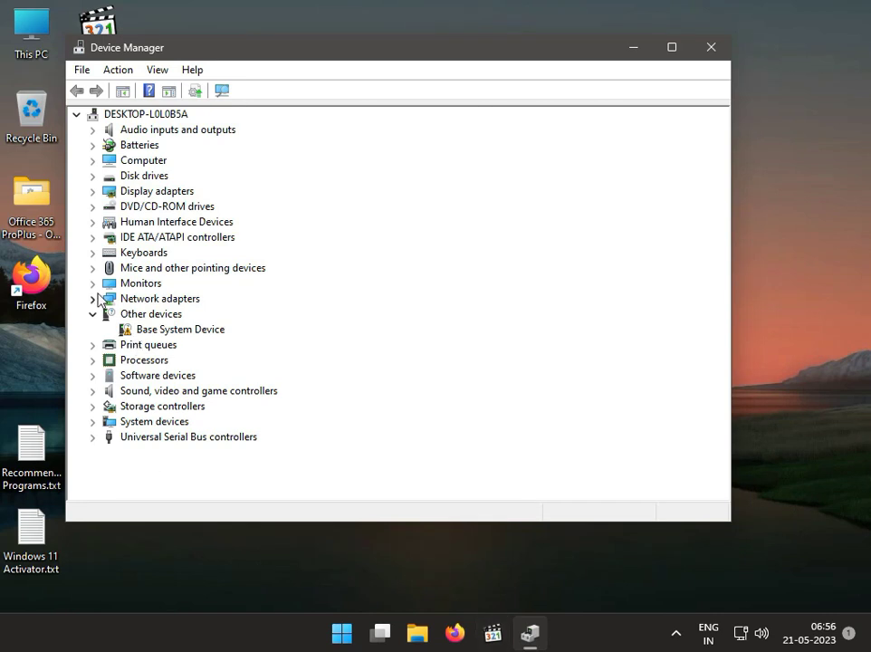
left_click(92, 299)
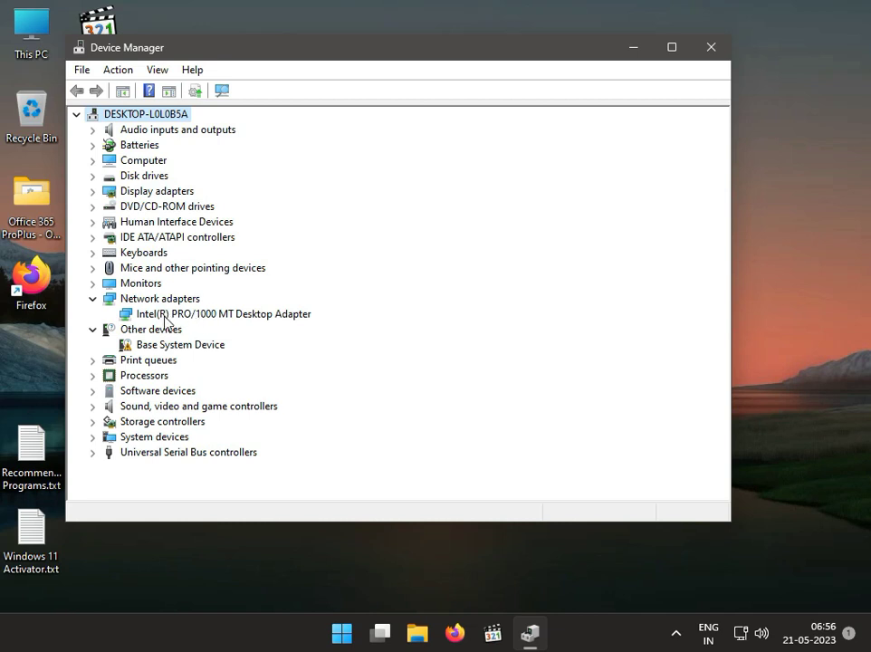
right_click(213, 317)
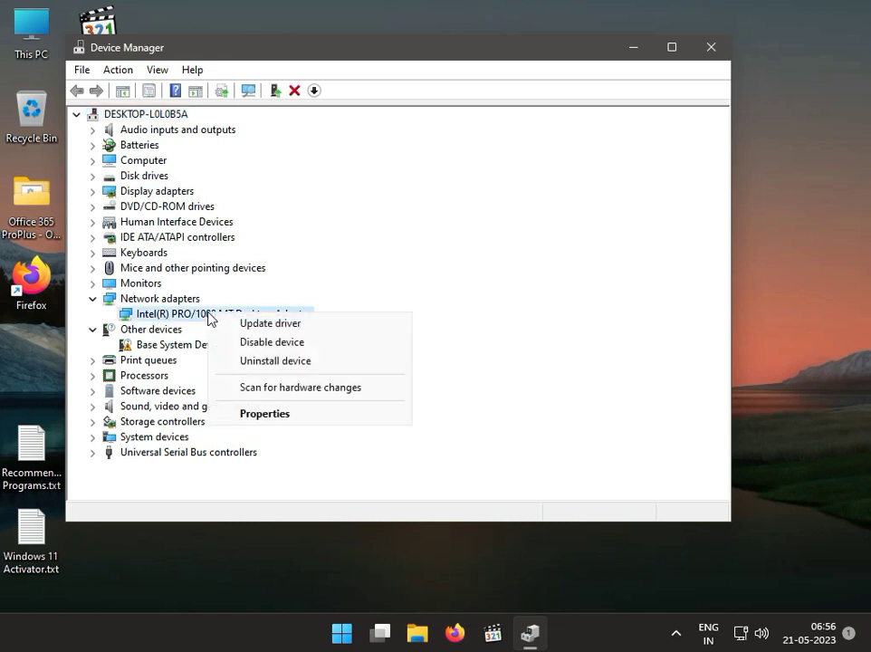
left_click(245, 361)
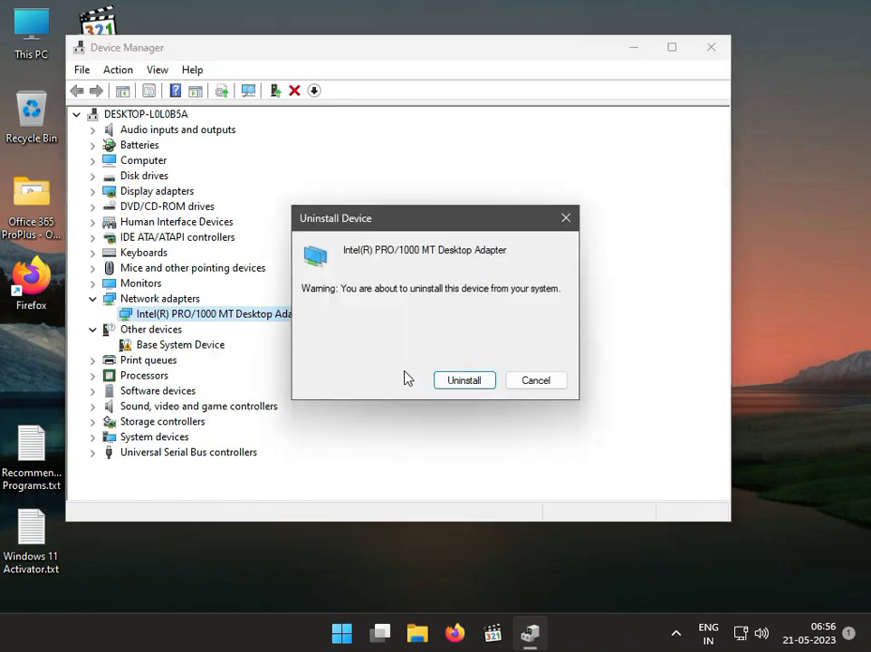
left_click(445, 378)
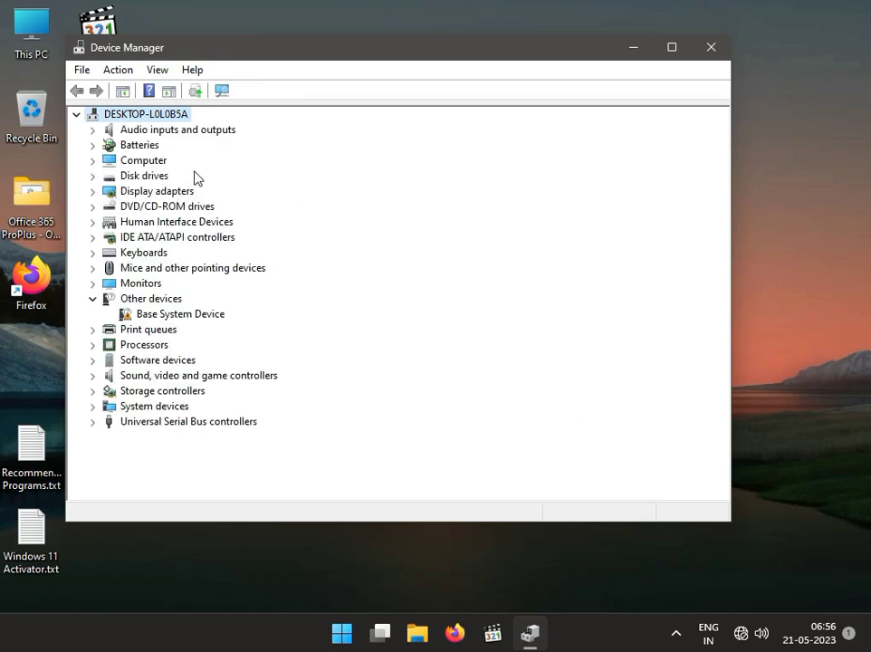
Scan for hardware changes so the Intel(R) PRO/1000 MT Desktop Adapter is redetected
left_click(221, 91)
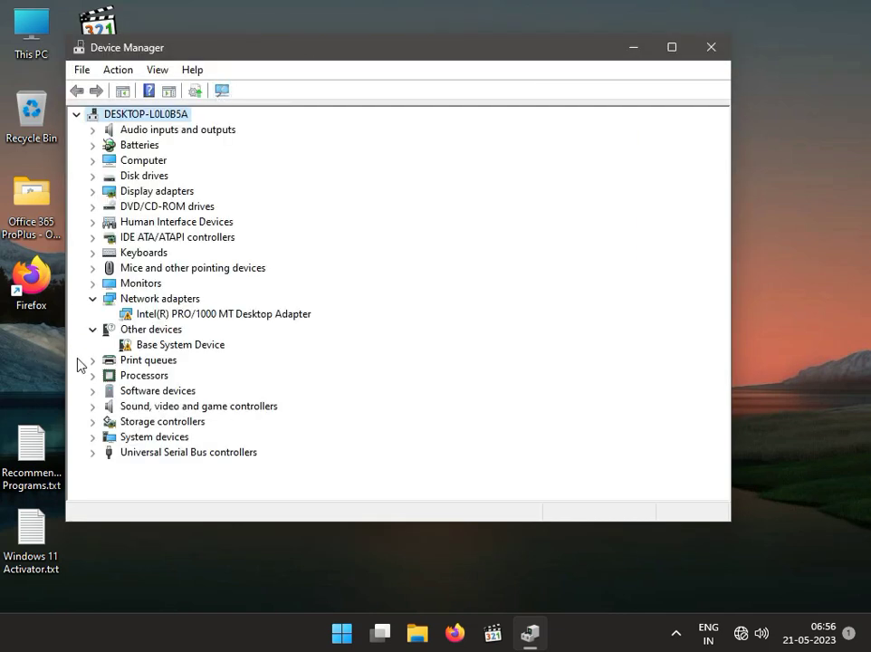
left_click(209, 315)
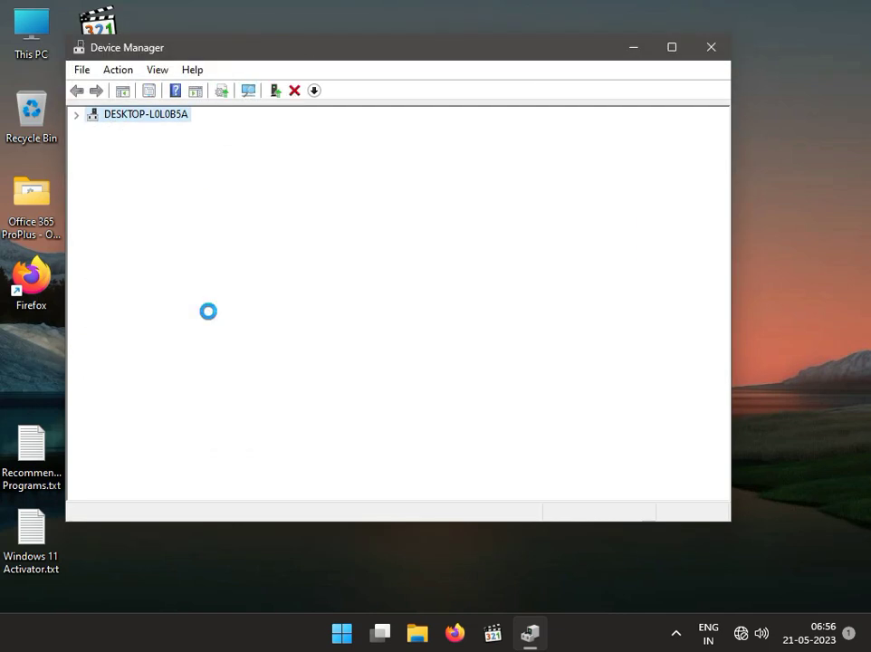
right_click(210, 317)
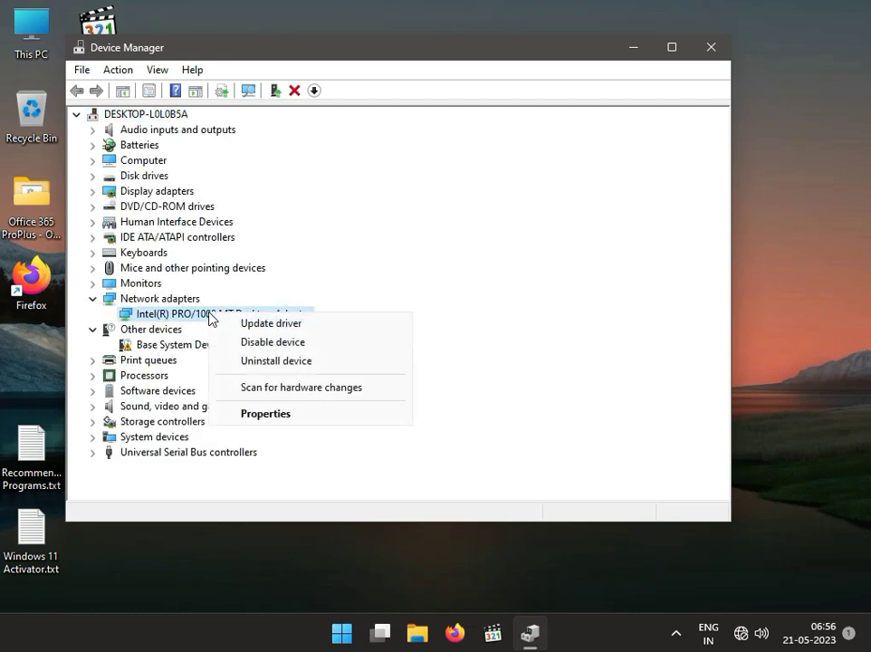
left_click(642, 324)
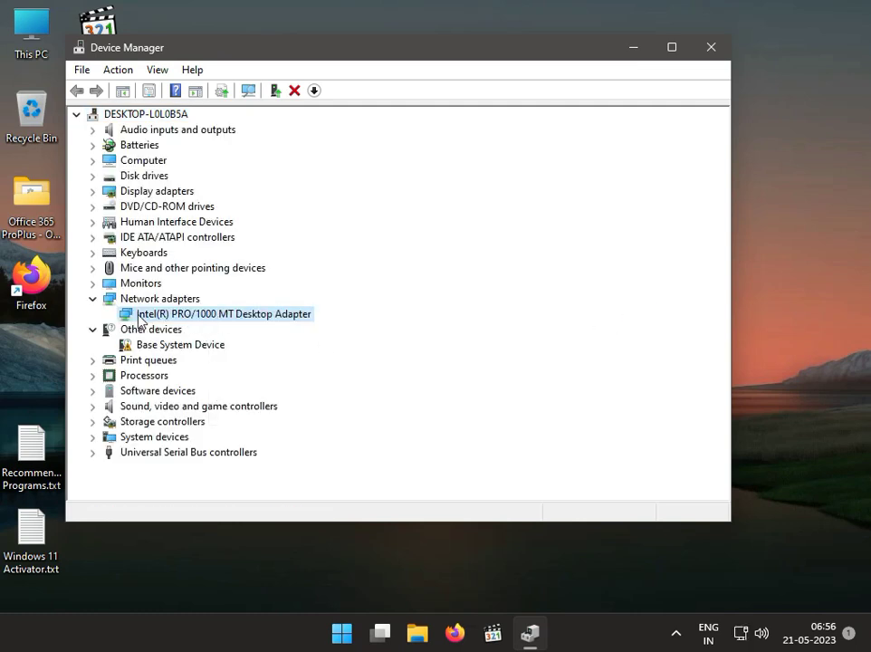
right_click(197, 325)
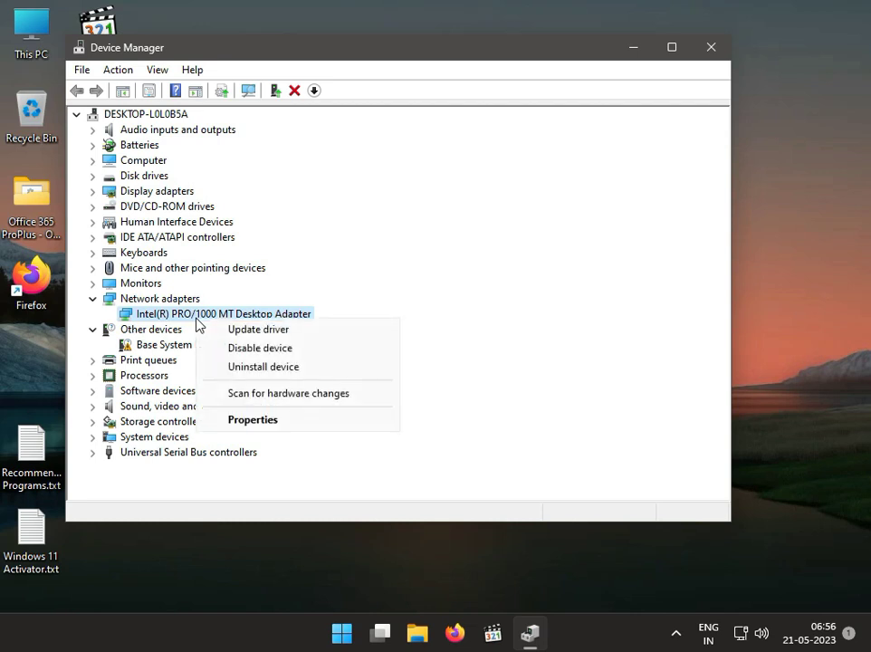
Automatically search for a newer Intel adapter driver, accept the best-installed result, and close Device Manager
left_click(227, 328)
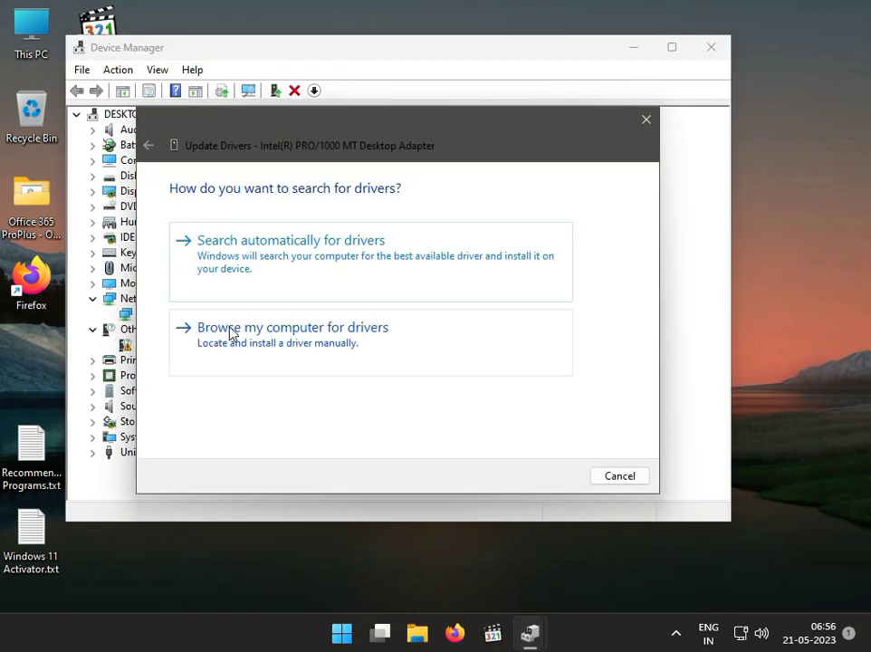
left_click(263, 268)
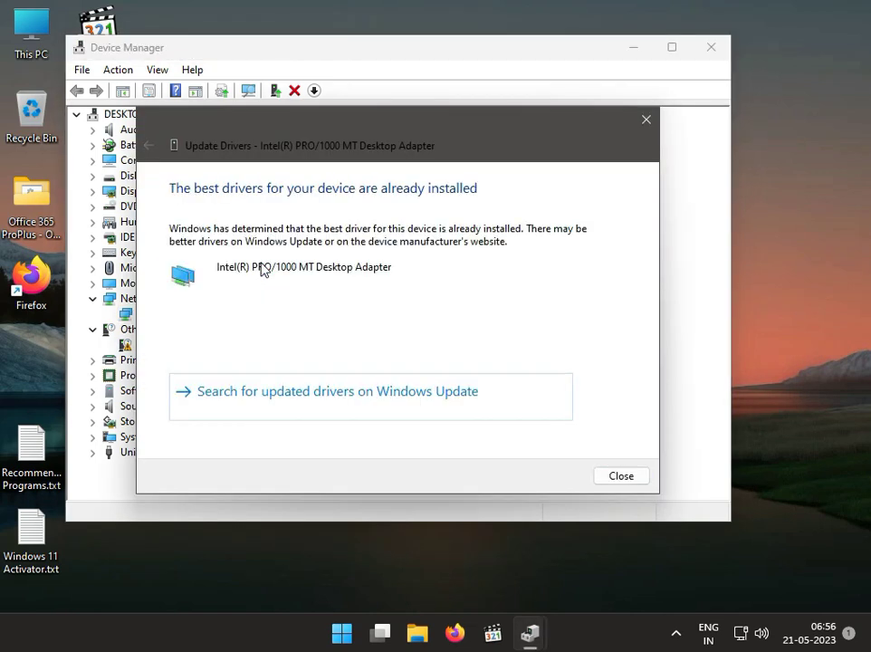
left_click(635, 478)
left_click(709, 48)
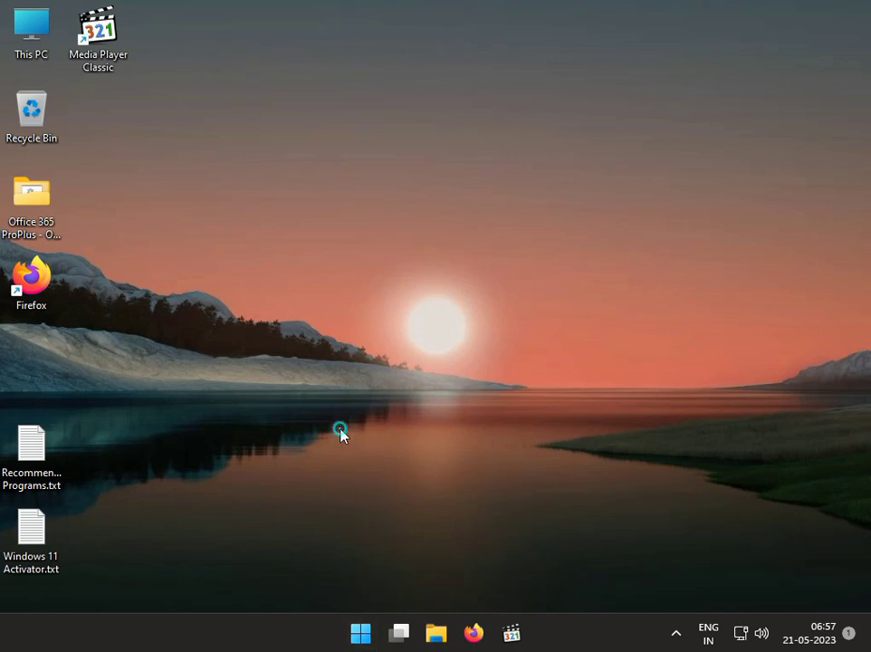
Run 'msconfig' from the Win+R Run dialog to open System Configuration
key("super+r")
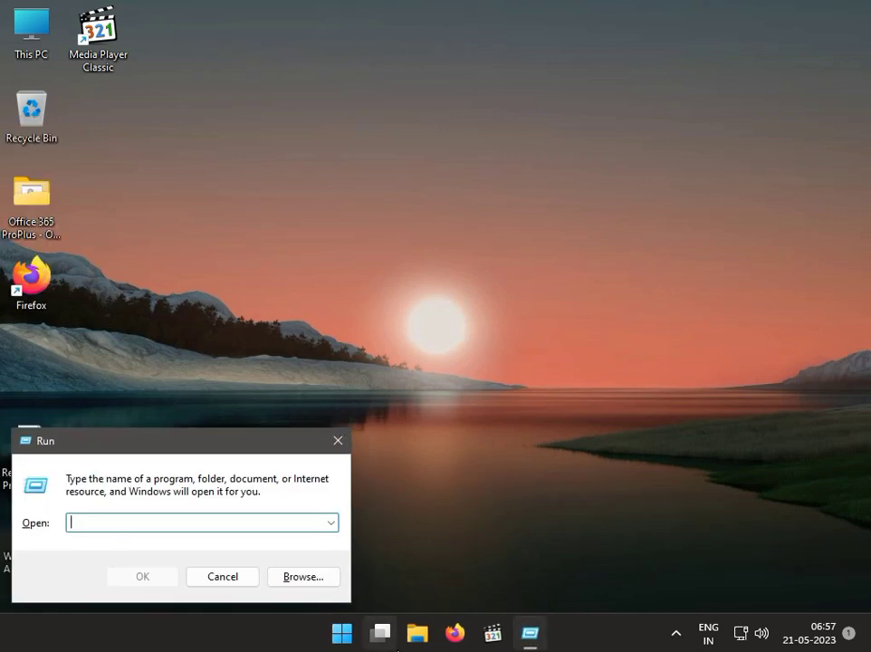
mouse_move(396, 647)
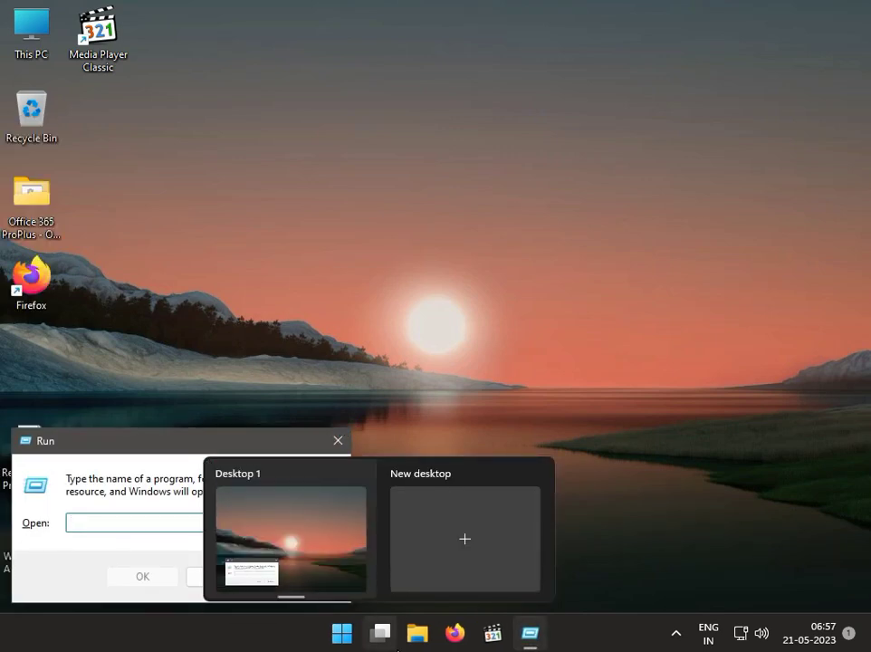
left_click(140, 522)
type("msco")
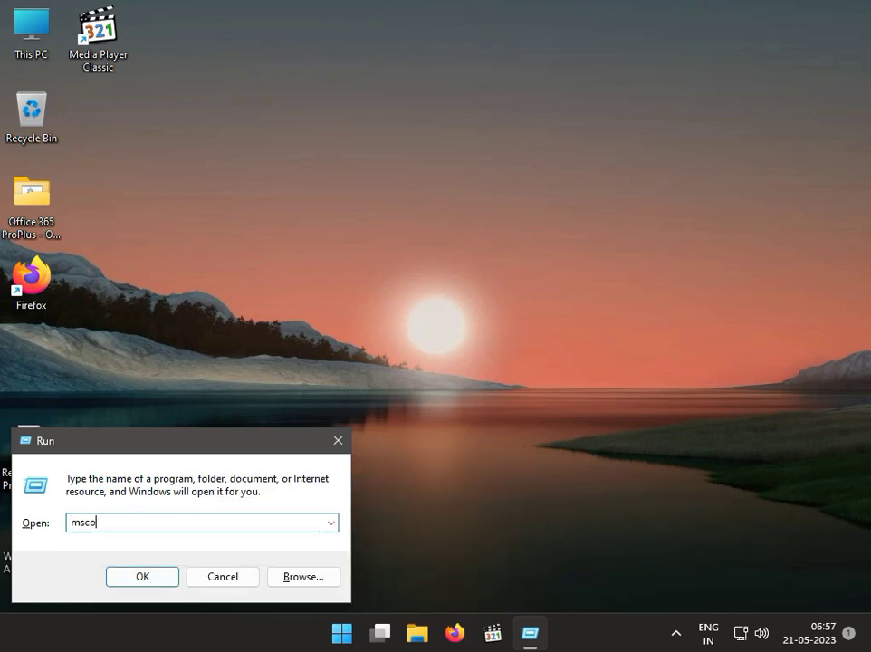
type("nfig")
key("Return")
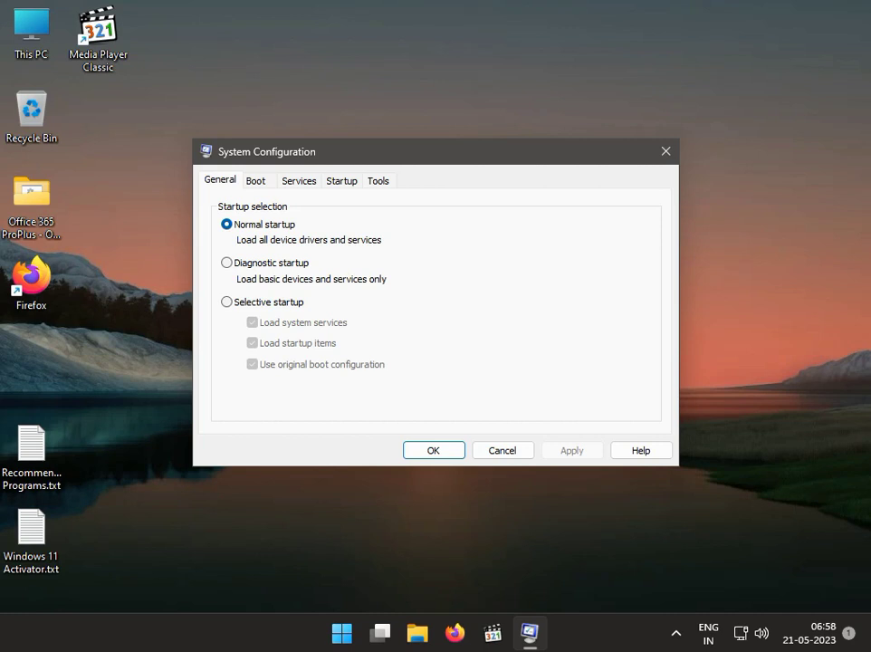
Switch to the Services tab and type 'Atheros' into a reopened Run dialog
left_click(304, 182)
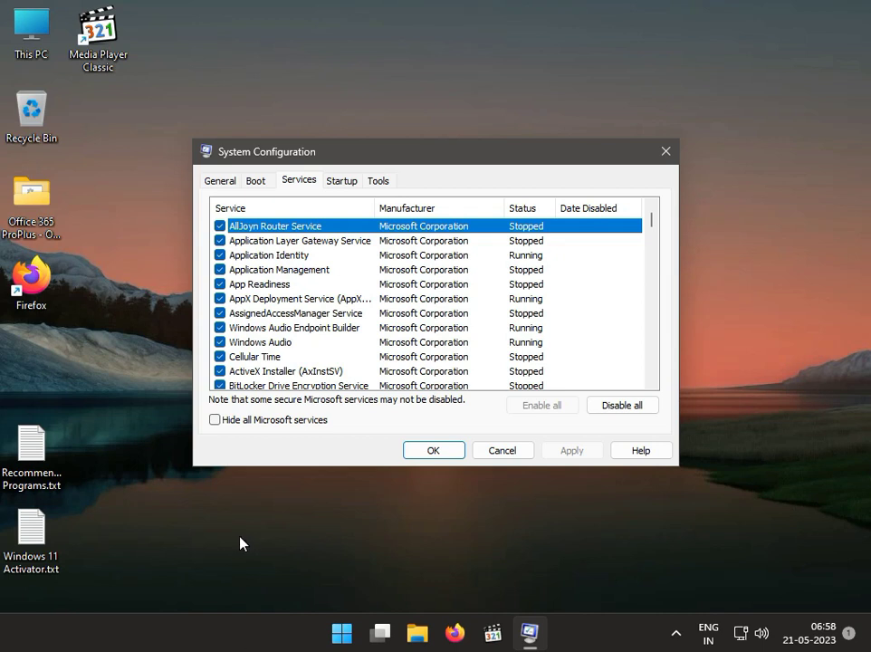
key("super+r")
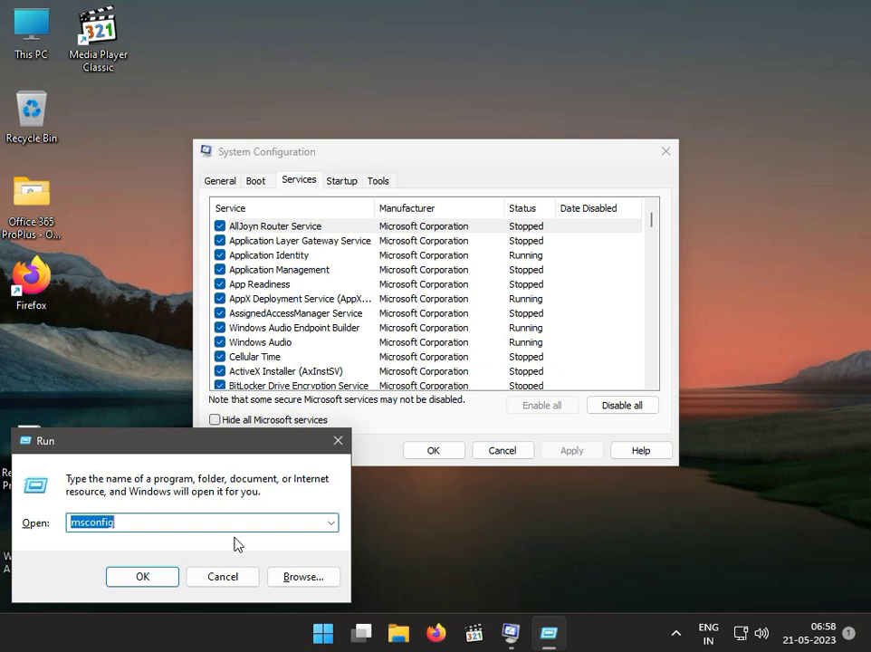
type("Ath")
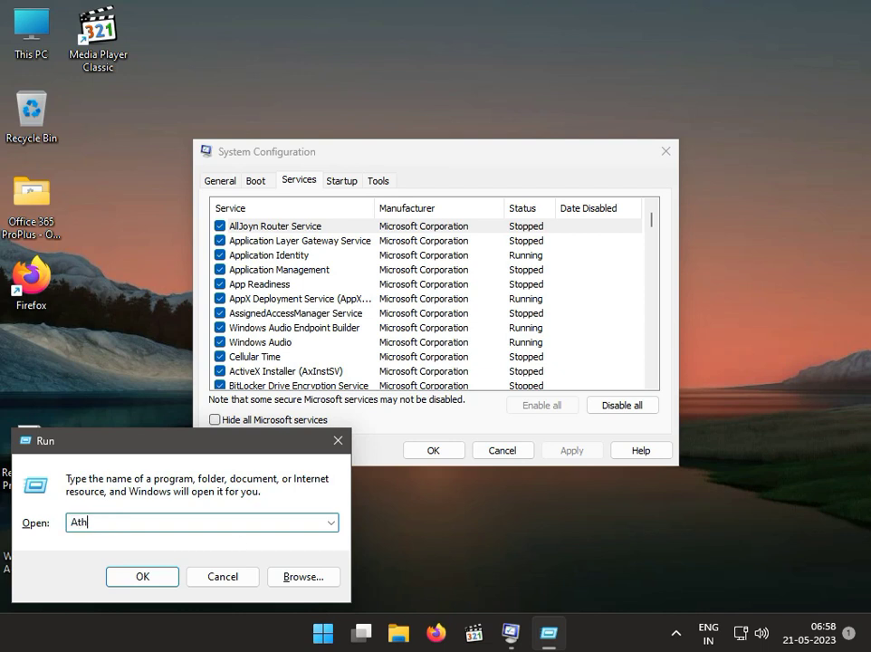
type("eros")
left_click_drag(109, 523, 64, 523)
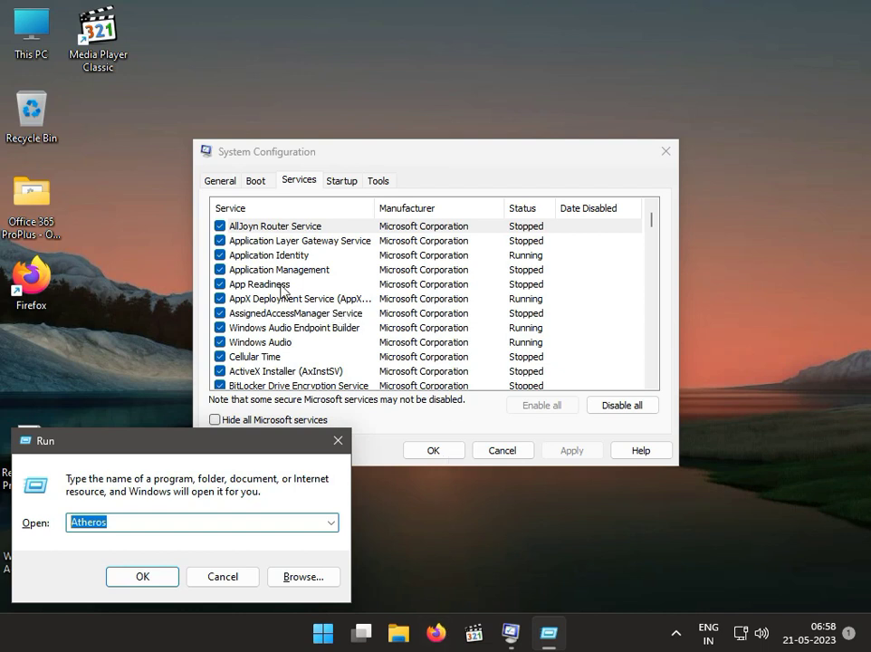
left_click(269, 256)
Uncheck and recheck the Virtual Disk service, then apply and confirm the settings
scroll(281, 270, "down", 1)
scroll(275, 273, "up", 1)
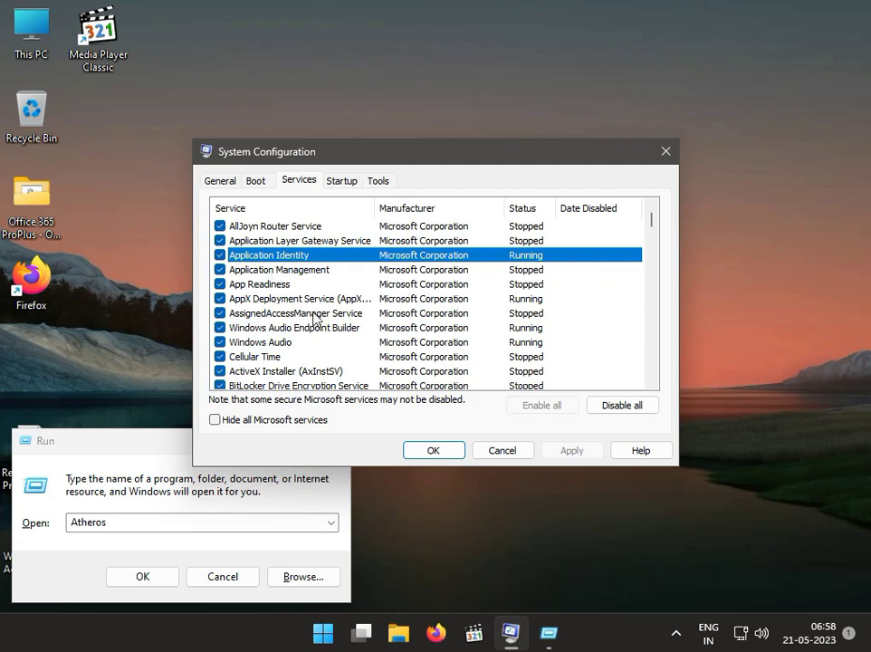
scroll(269, 287, "down", 1)
scroll(269, 287, "down", 3)
scroll(269, 287, "down", 12)
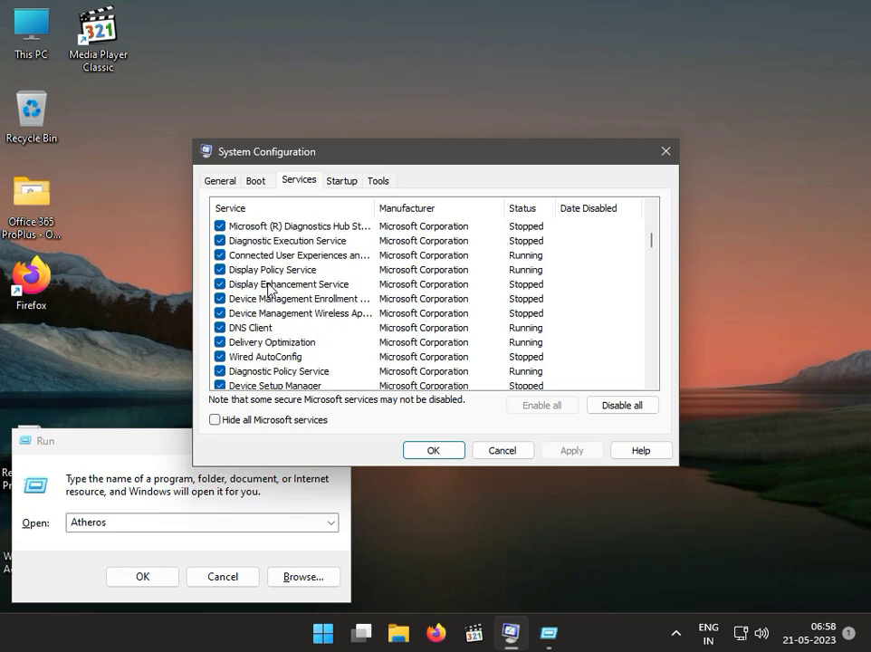
scroll(269, 287, "down", 6)
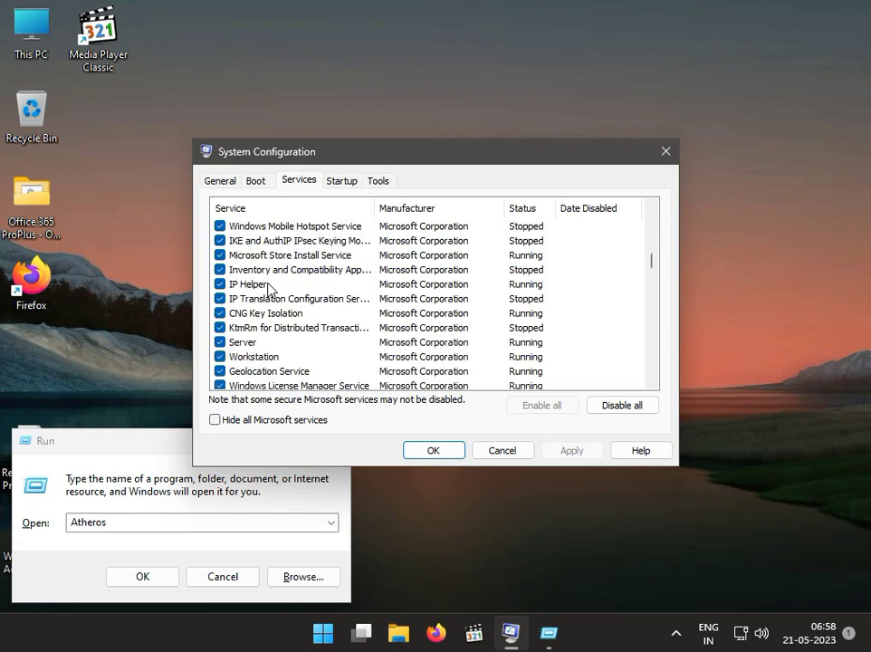
scroll(269, 287, "up", 3)
scroll(269, 287, "up", 2)
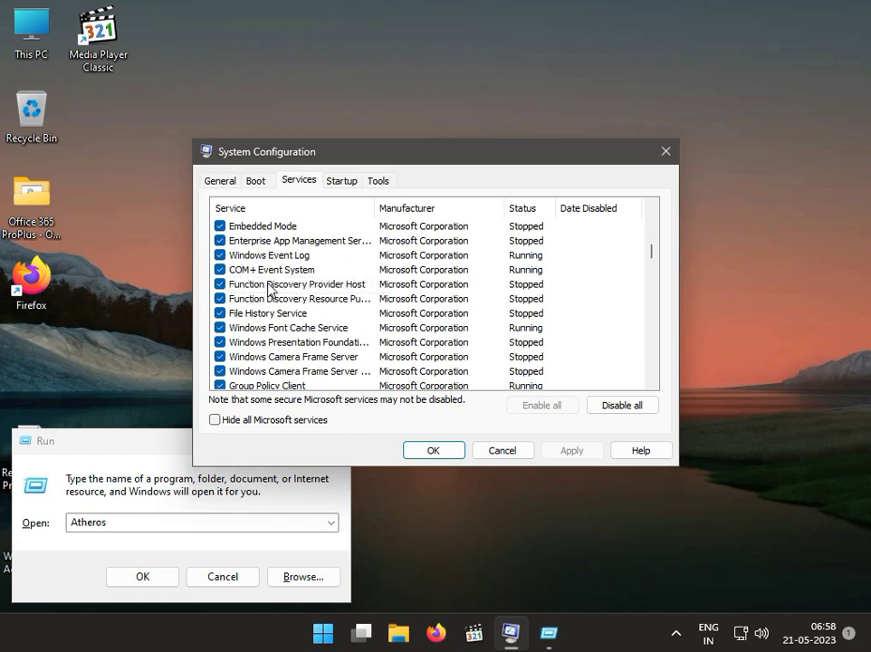
scroll(269, 287, "down", 8)
scroll(269, 288, "down", 15)
scroll(269, 288, "down", 15)
scroll(269, 289, "down", 4)
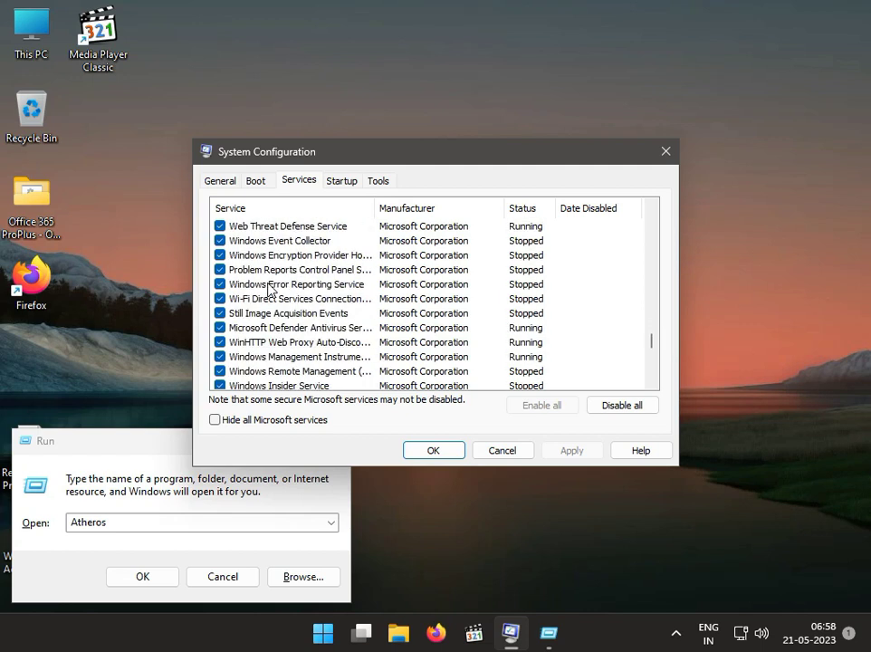
scroll(269, 288, "down", 9)
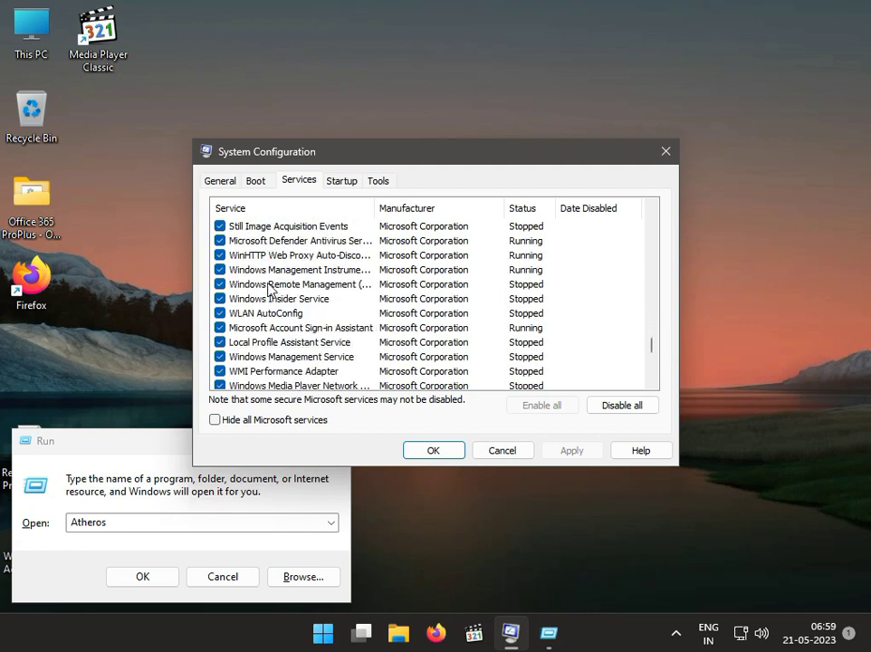
scroll(269, 288, "down", 5)
scroll(269, 288, "up", 15)
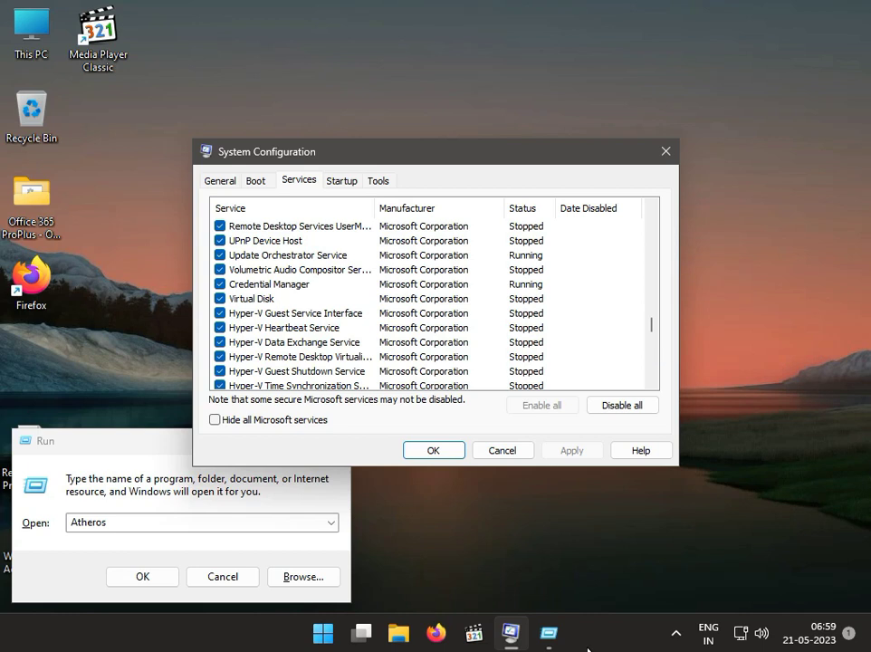
left_click(222, 300)
left_click(222, 300)
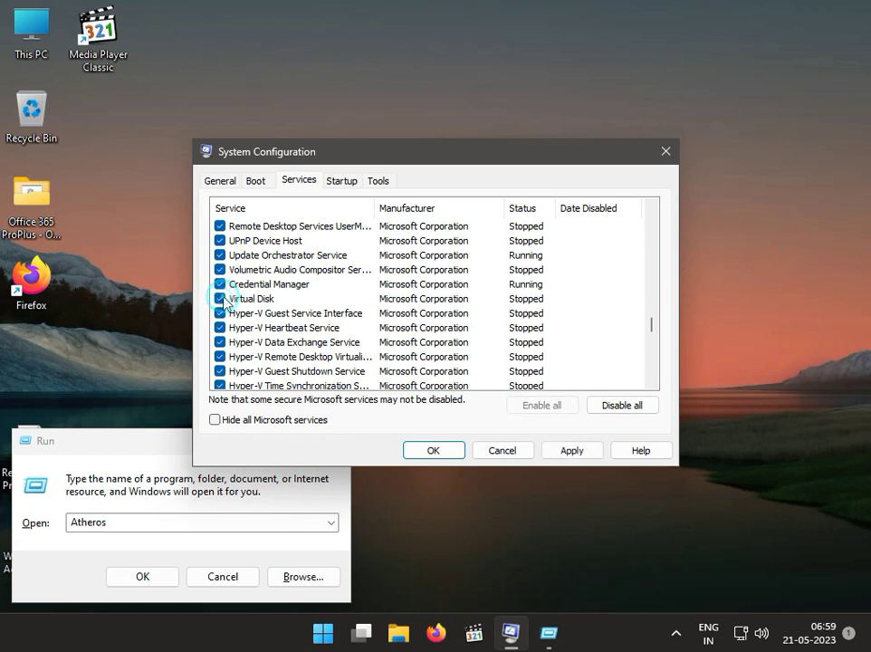
left_click(593, 453)
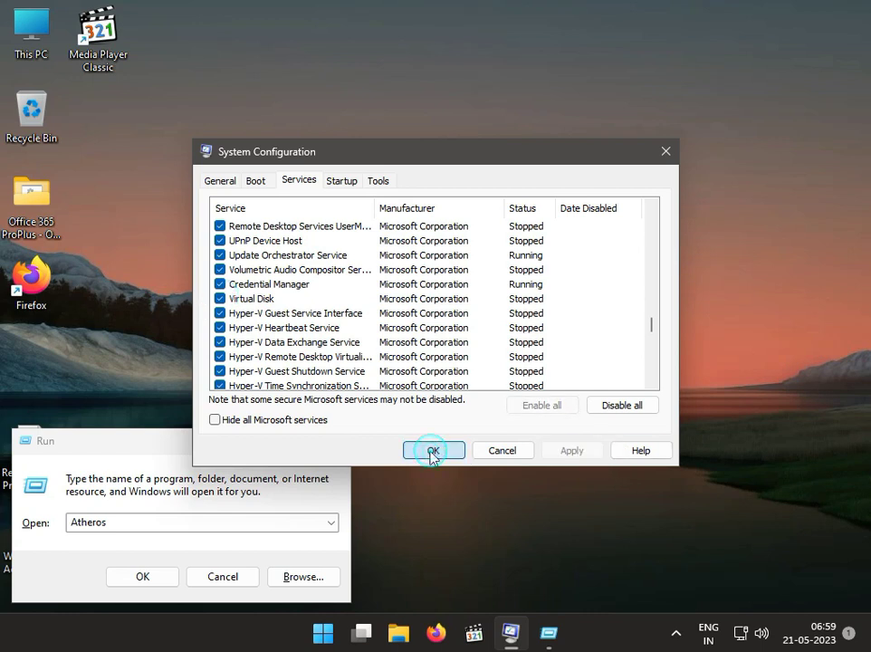
left_click(433, 452)
Close the Run window and dismiss the restart prompt without restarting
left_click(338, 441)
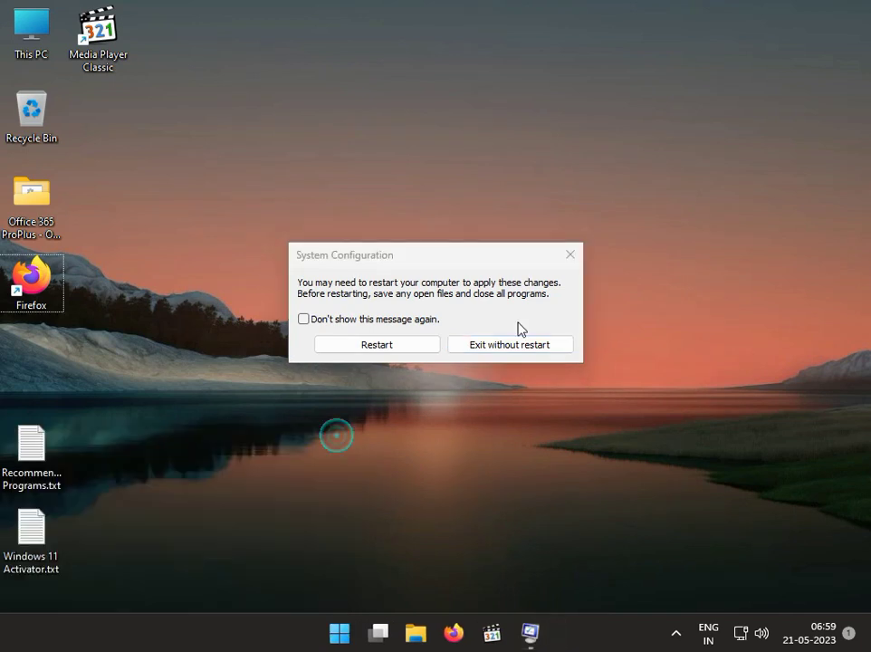
left_click(576, 259)
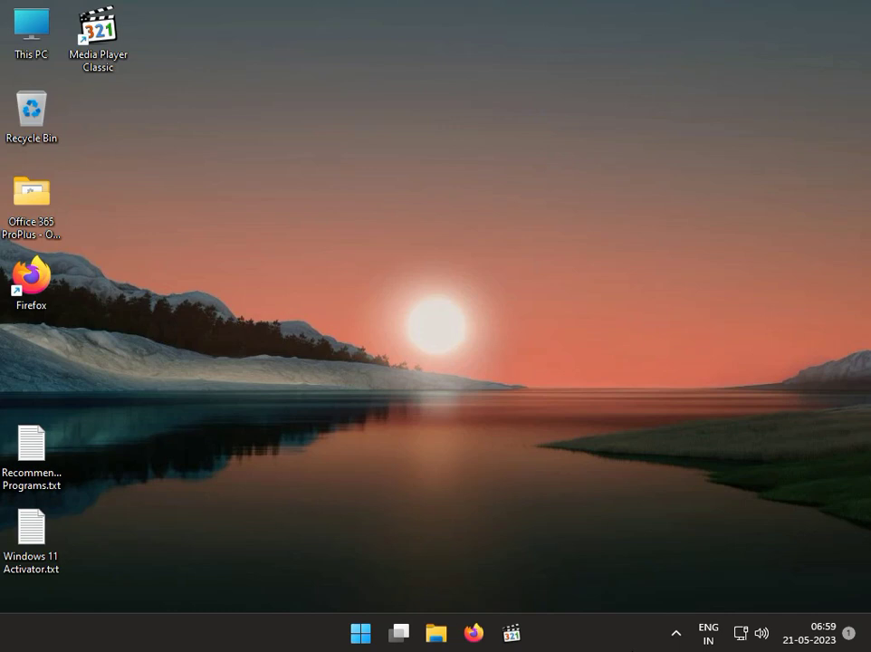
Search the Start menu for 'cont' and open Control Panel
left_click(360, 633)
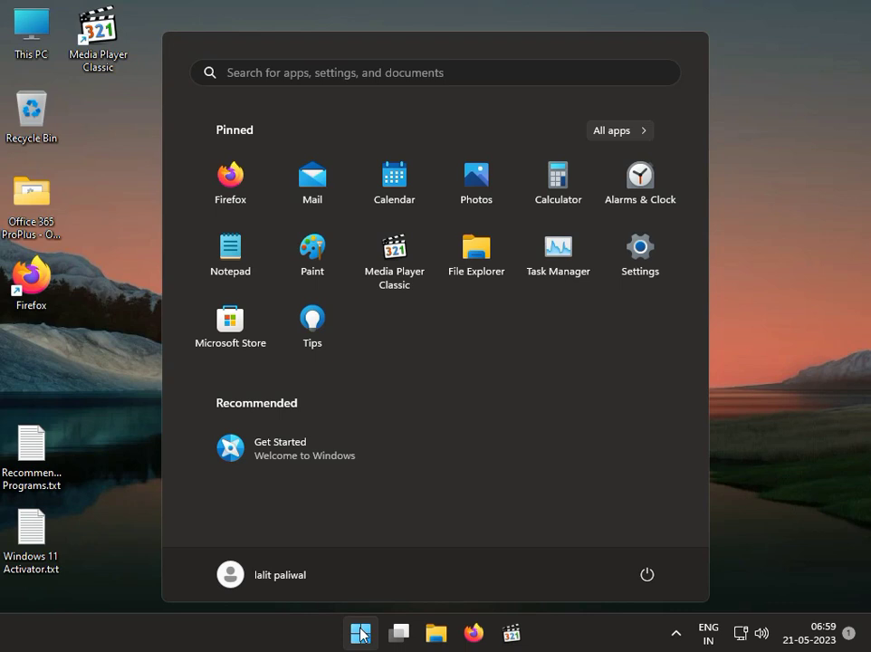
type("cont")
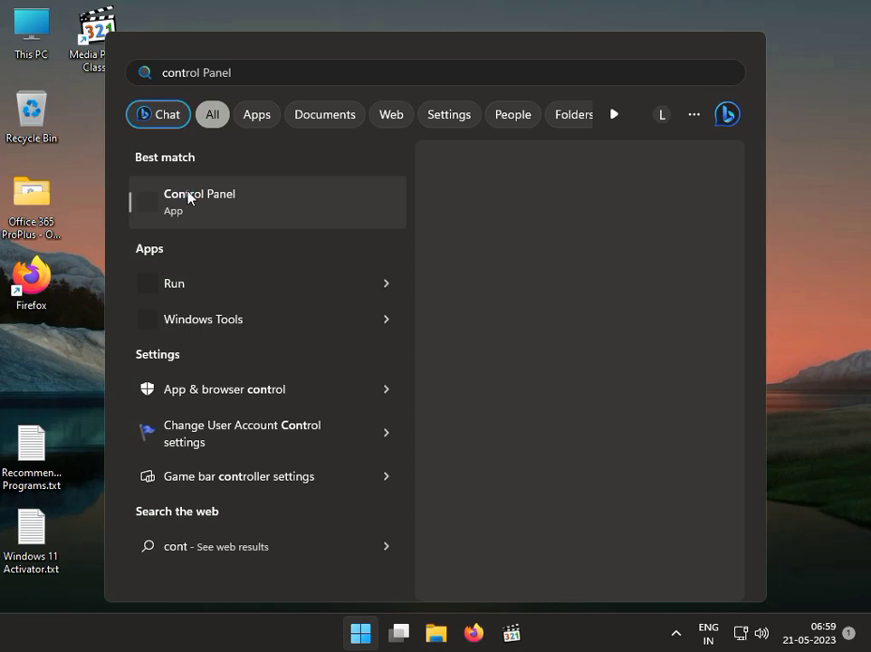
left_click(188, 196)
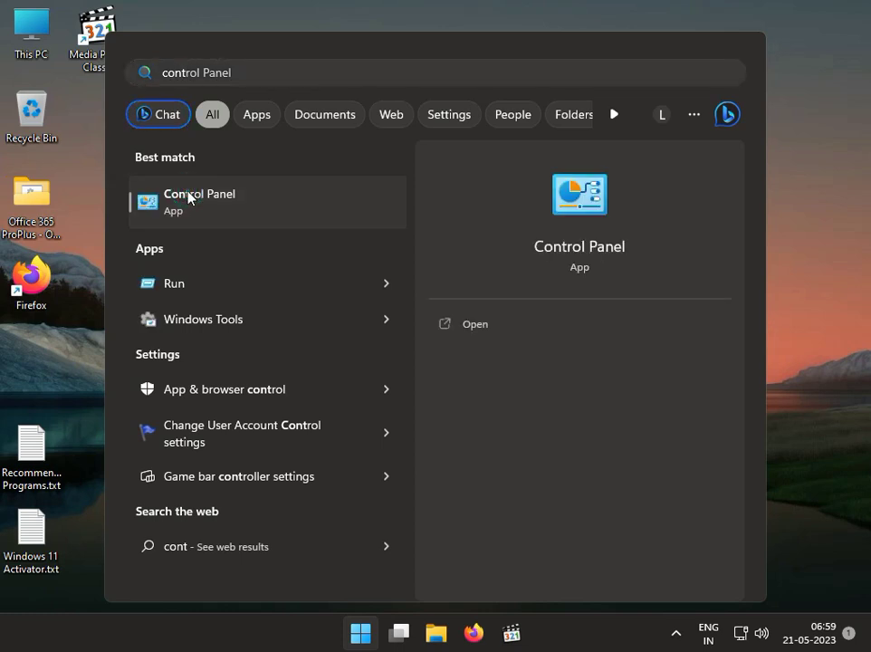
left_click(187, 199)
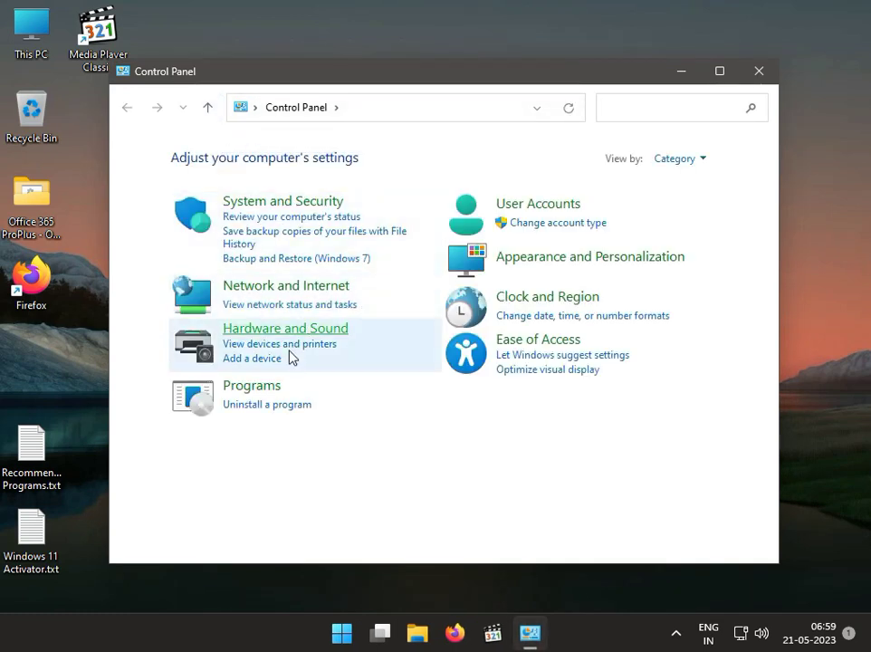
Go to Uninstall a program, then View installed updates, reaching Settings' Uninstall updates list
left_click(290, 404)
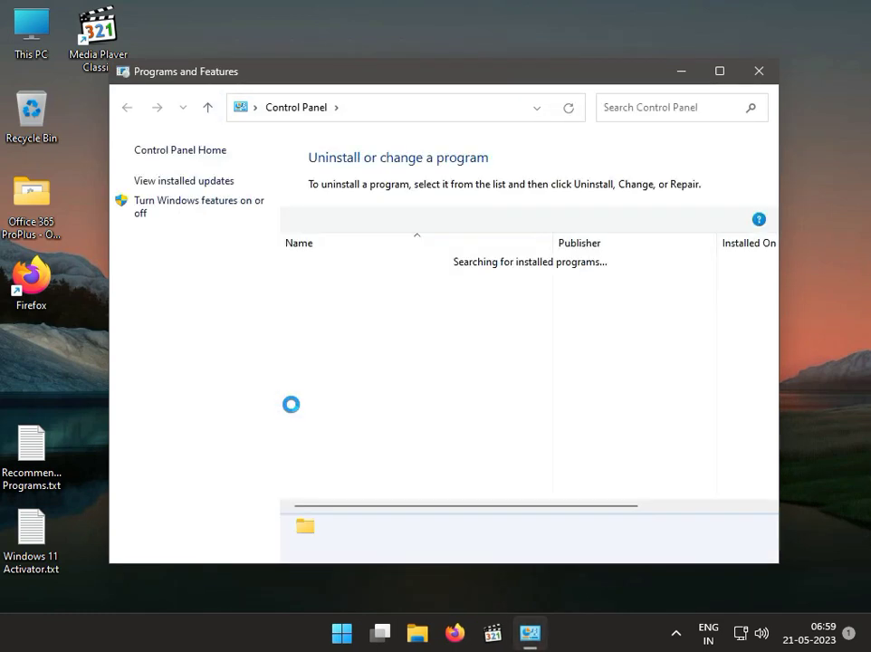
left_click(209, 181)
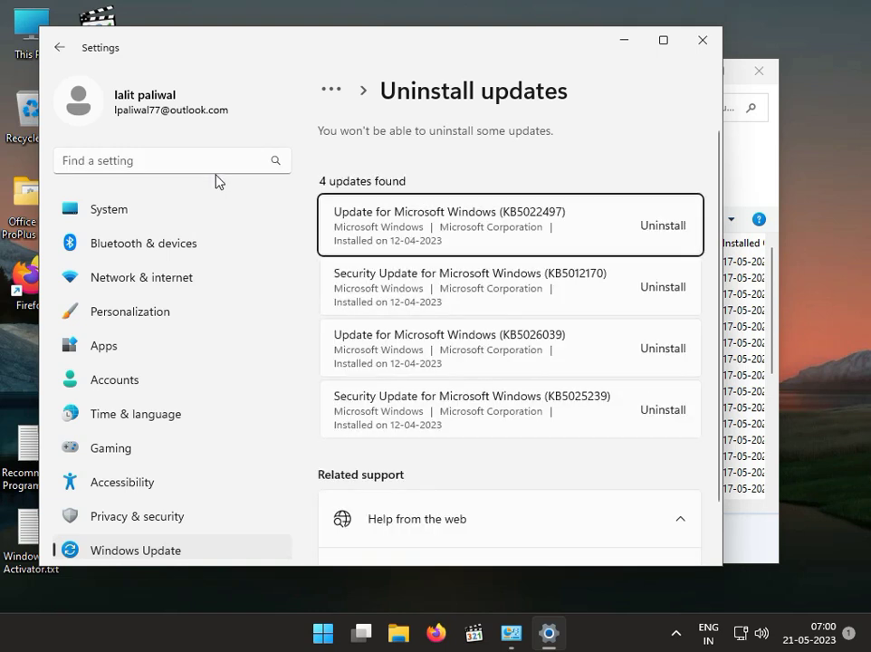
Uninstall update KB5022497, then close Settings and Programs and Features
left_click(619, 231)
left_click(651, 225)
left_click(642, 306)
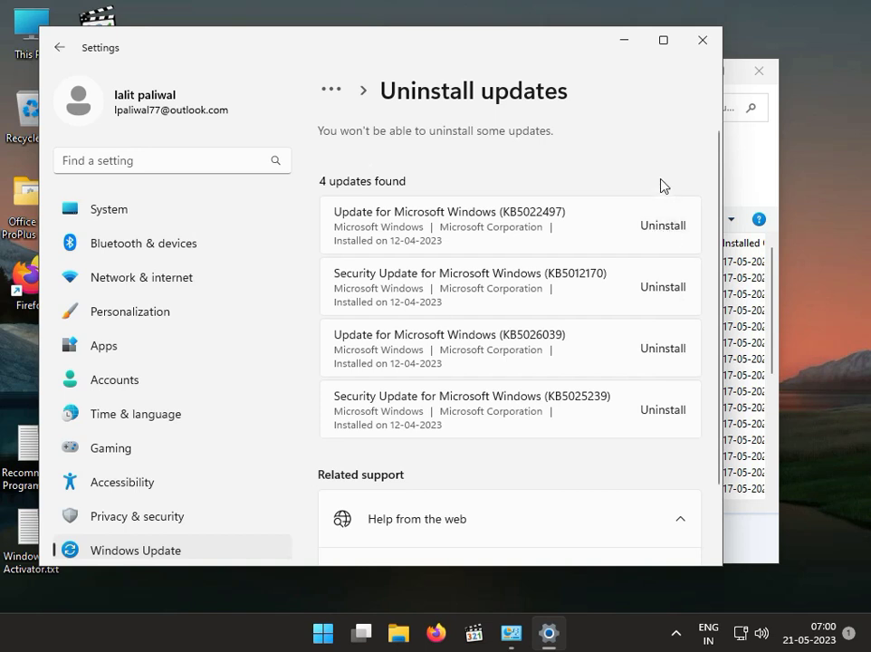
left_click(685, 48)
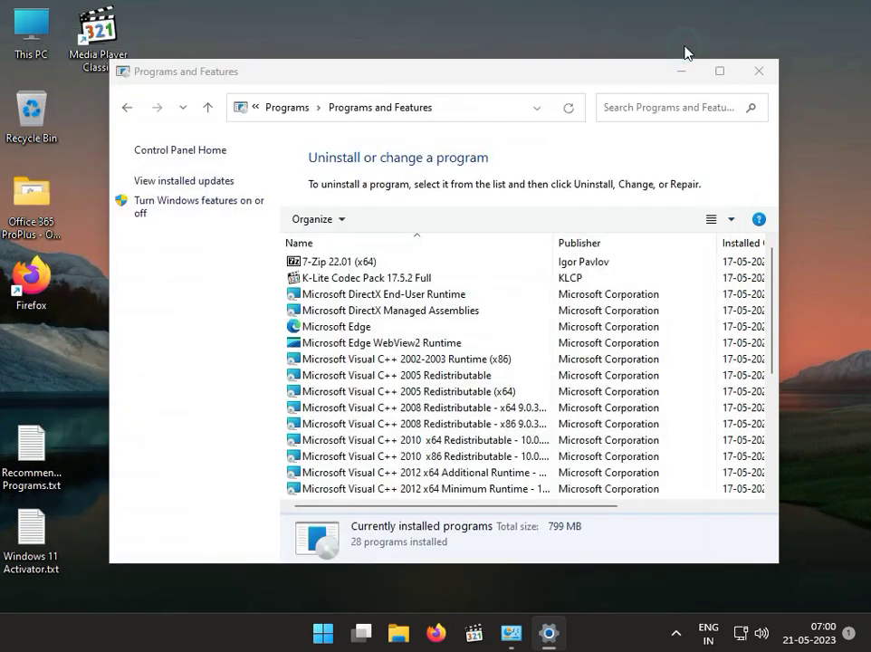
left_click(749, 73)
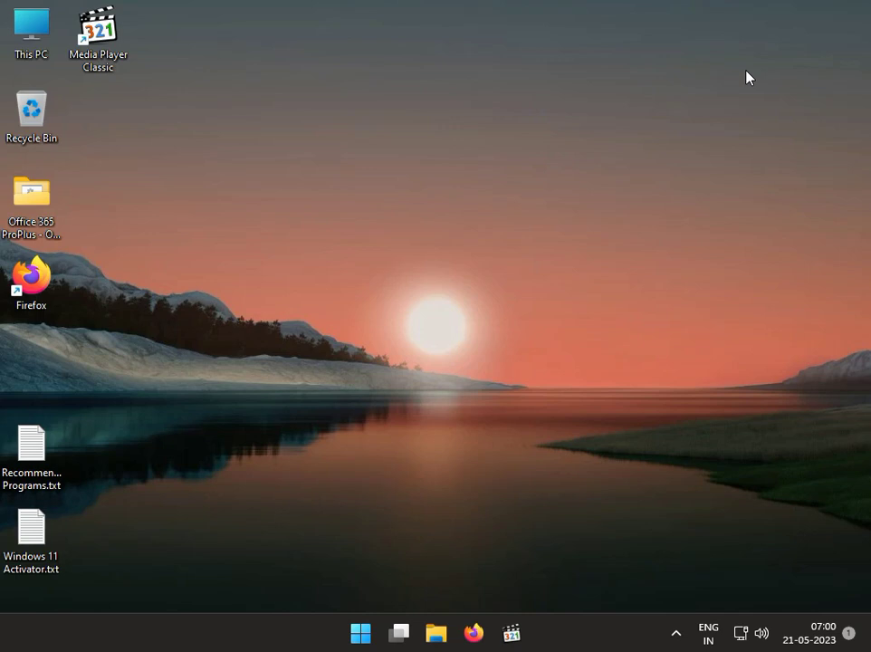
left_click(360, 636)
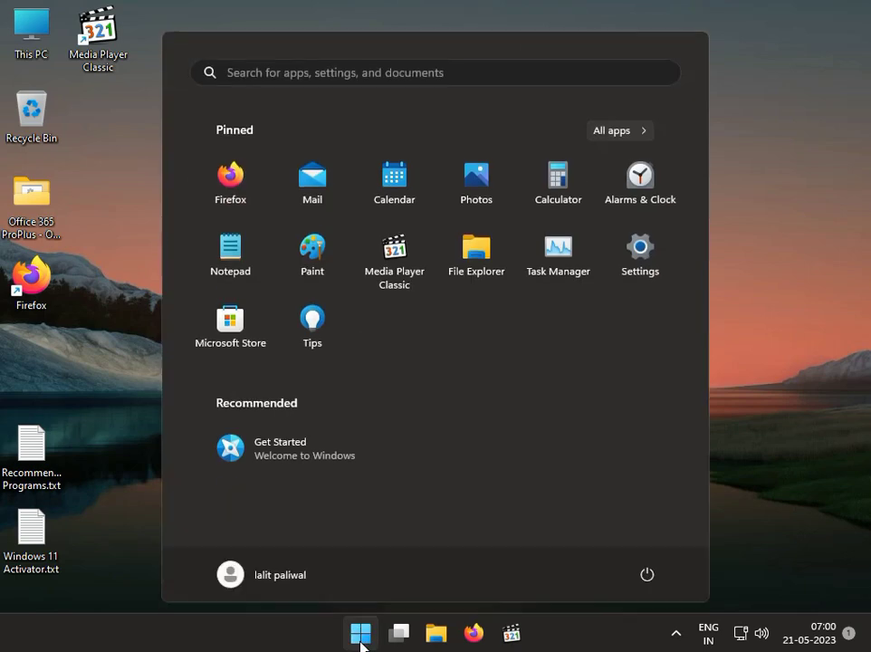
left_click(636, 251)
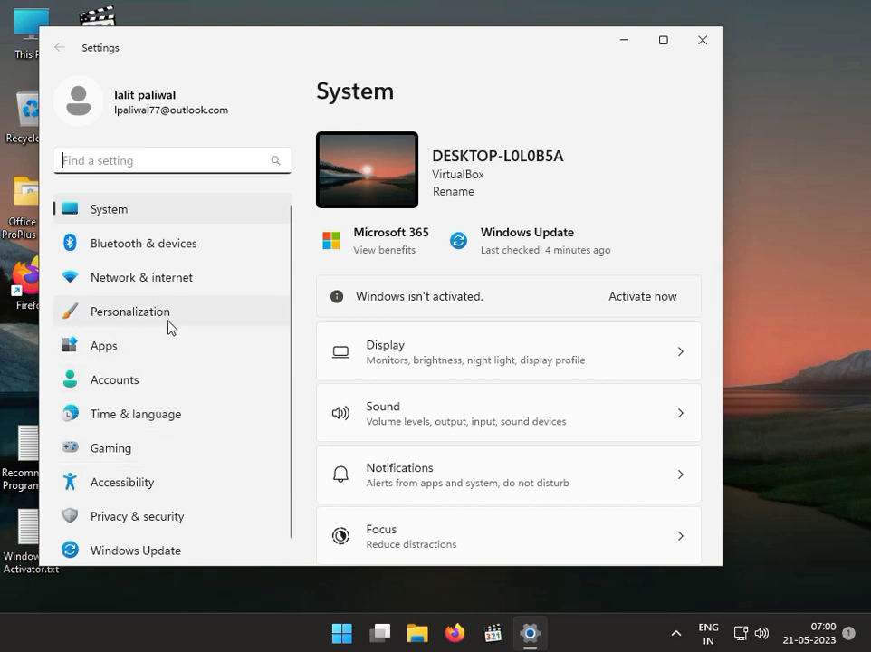
left_click(161, 348)
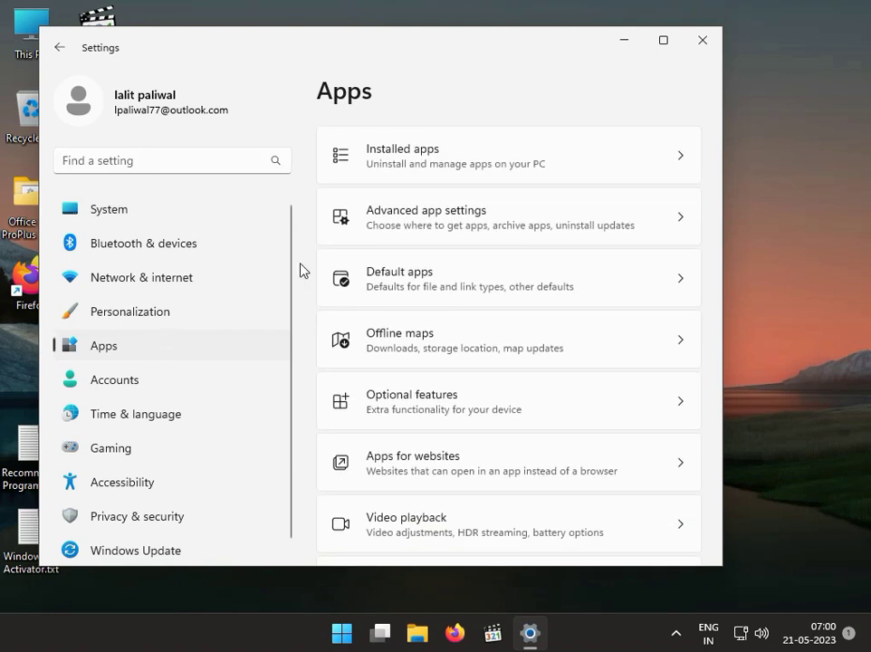
left_click(494, 171)
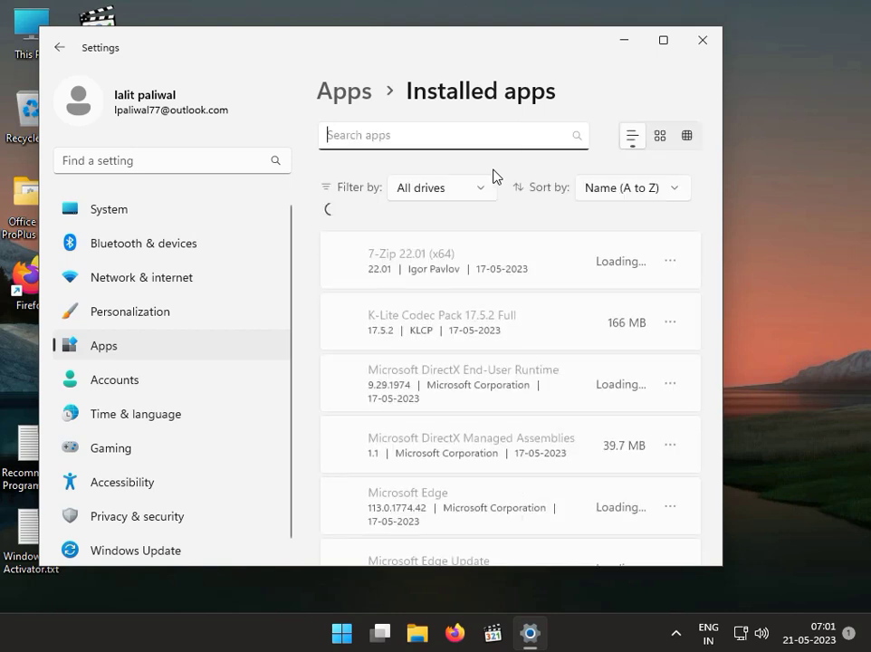
key("super+r")
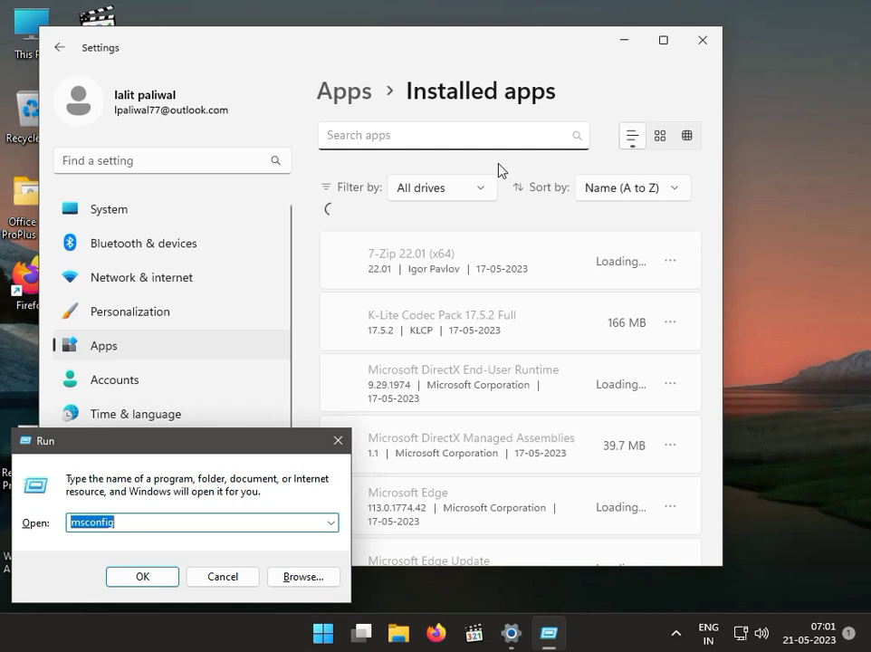
type("DP ")
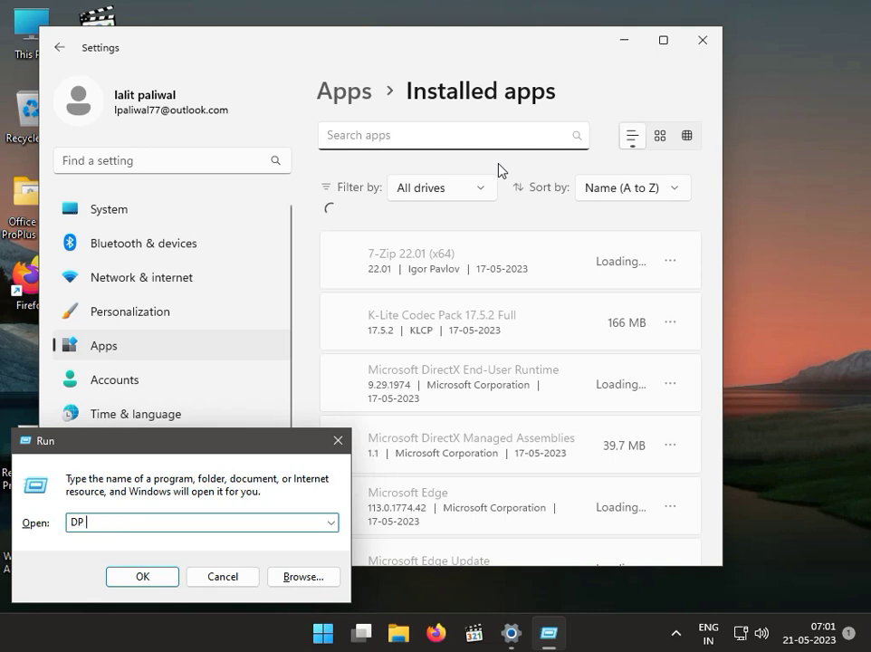
type("net")
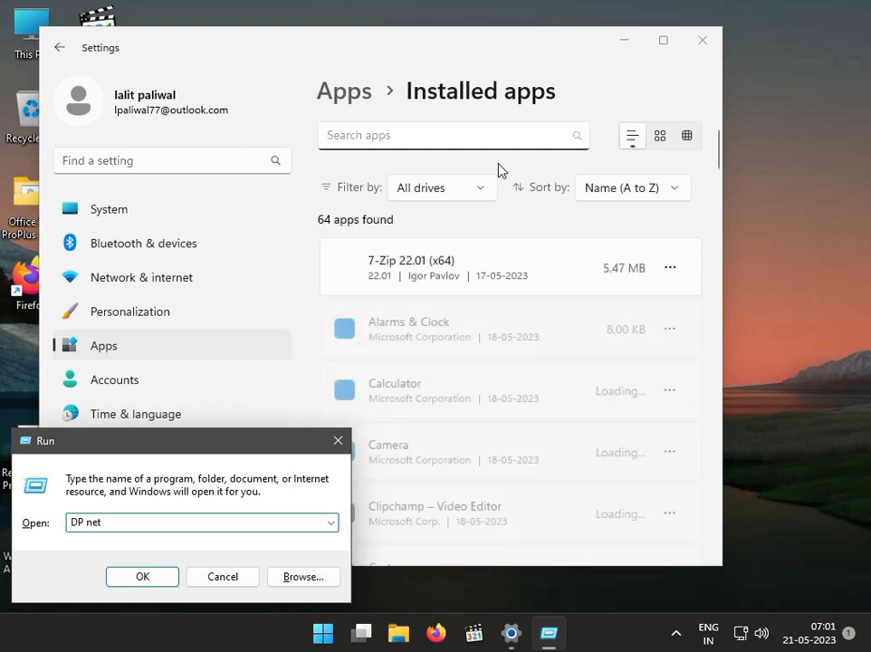
key("Left")
key("Left")
key("Left")
key("Left")
key("Left")
key("Left")
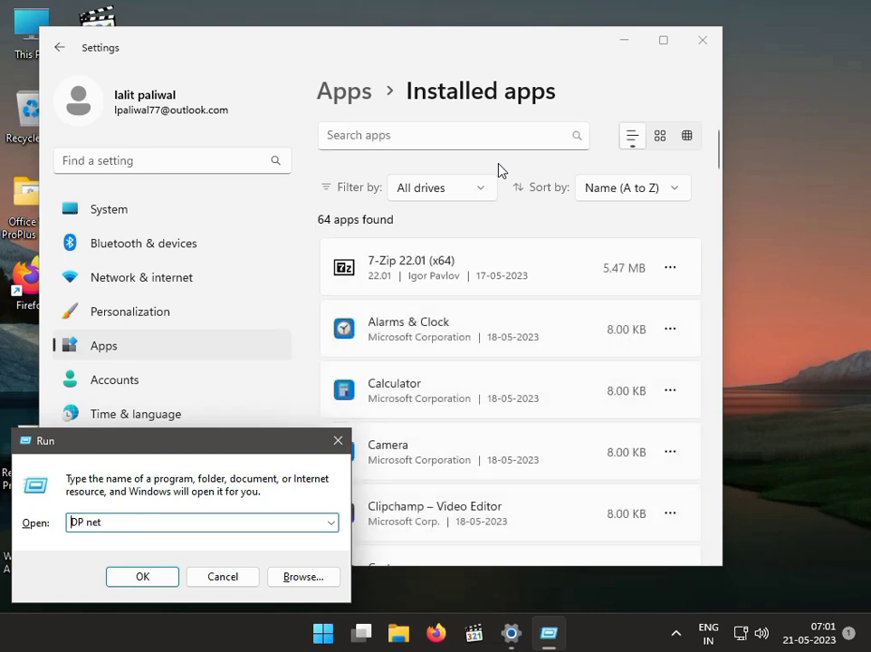
type("3")
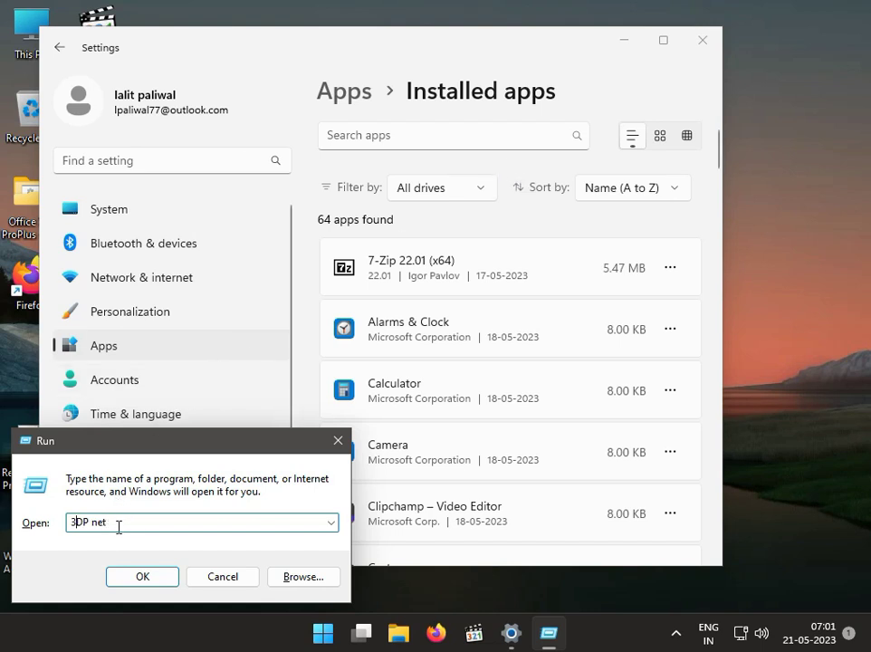
left_click(244, 578)
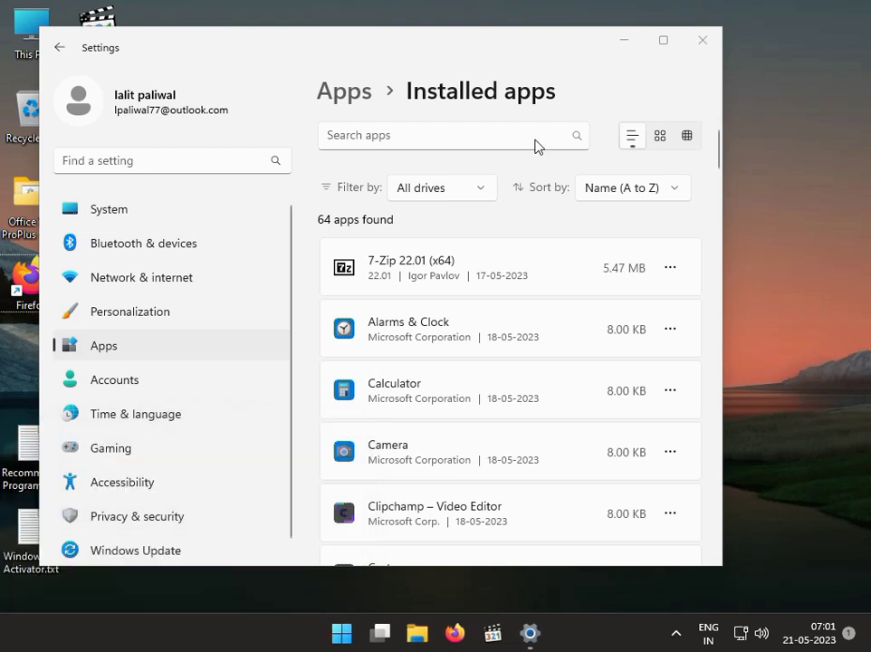
left_click(702, 38)
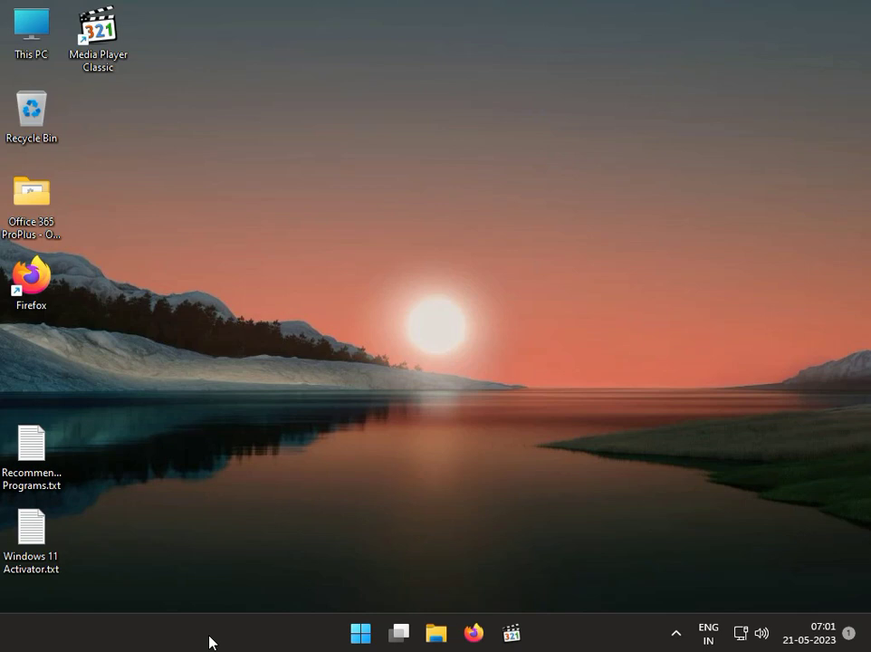
left_click(364, 639)
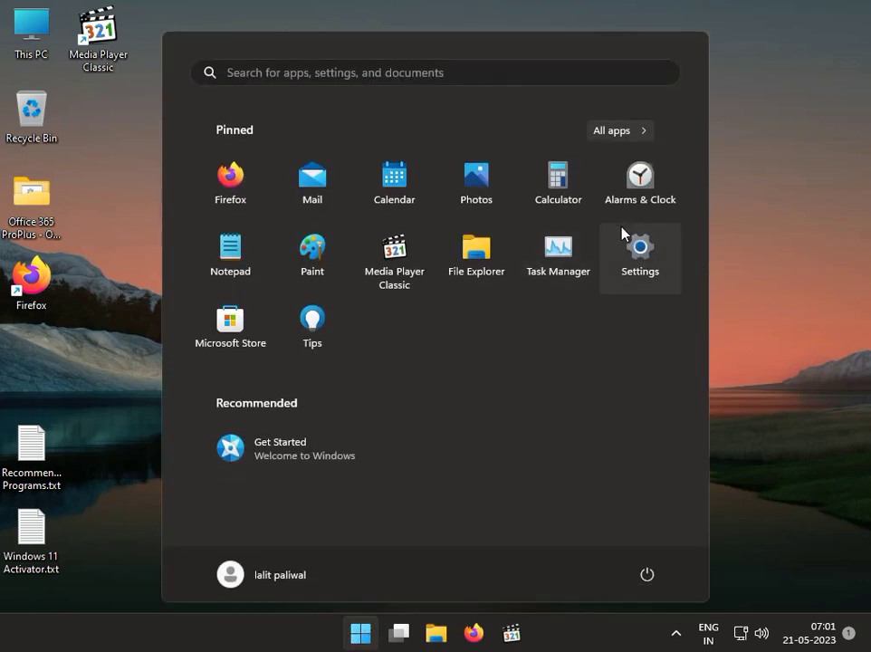
left_click(638, 249)
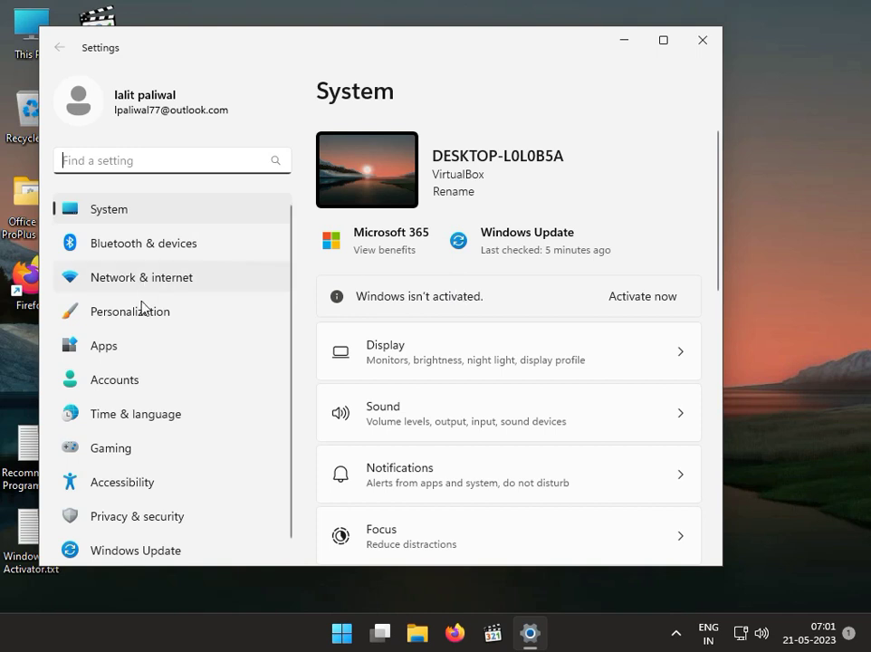
left_click(176, 547)
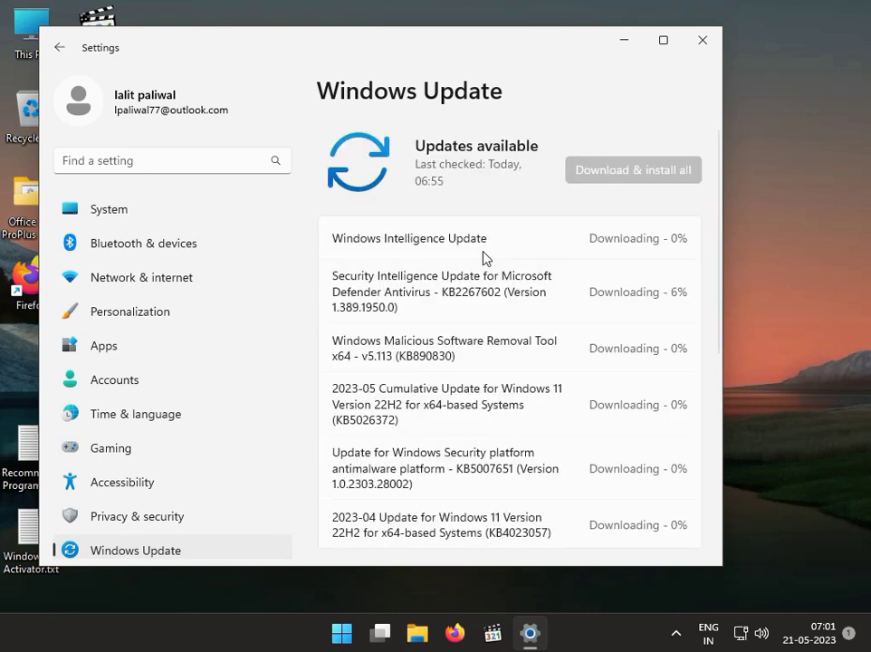
scroll(490, 259, "down", 3)
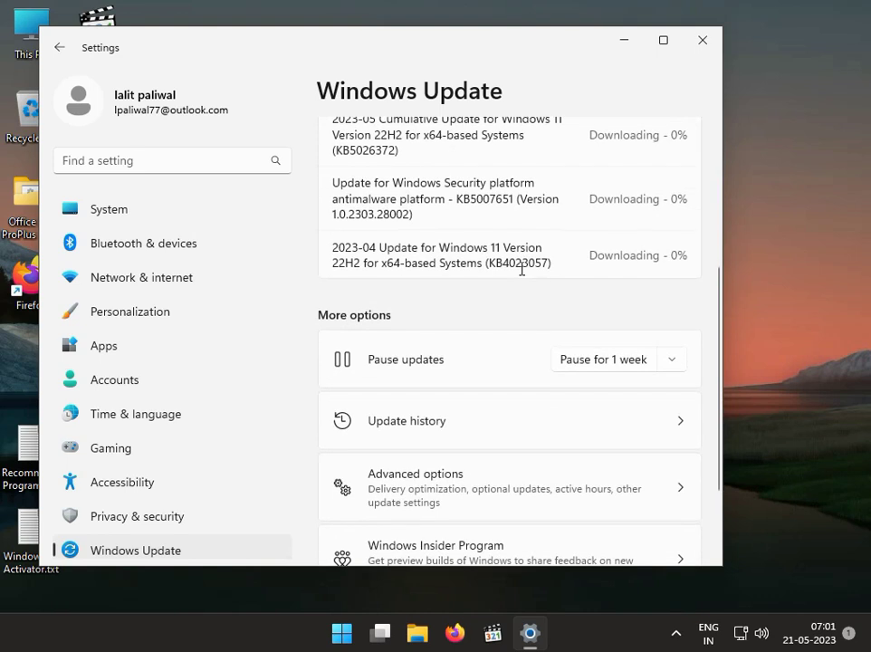
scroll(521, 269, "up", 3)
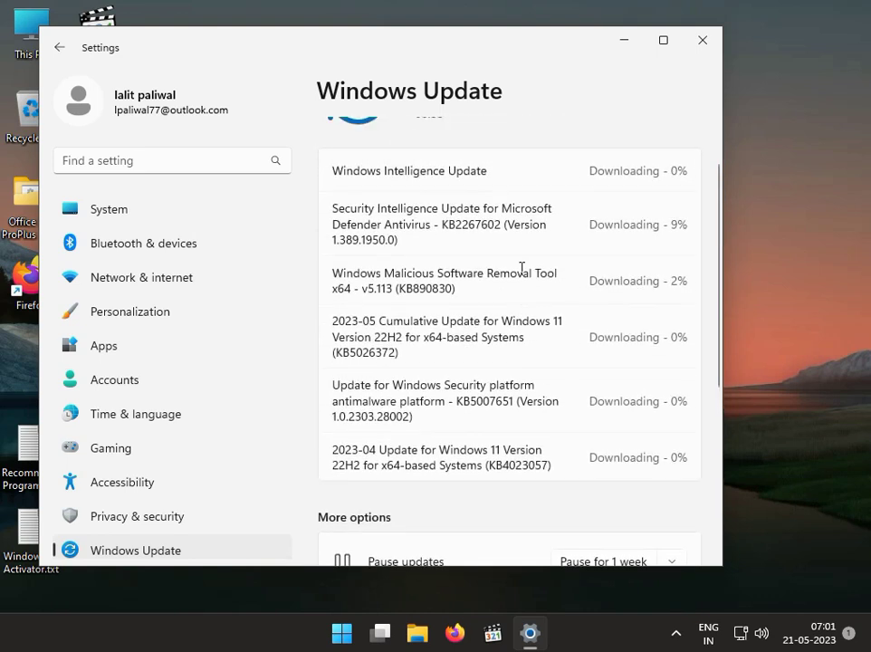
left_click(705, 40)
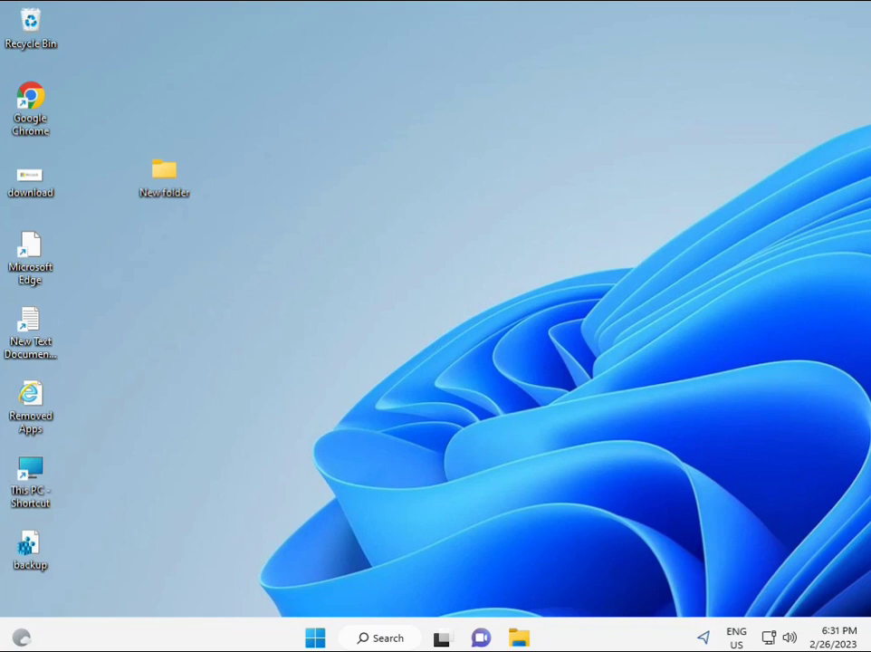
Search for 'cmd' and launch Command Prompt as administrator with Ctrl+Shift+Enter
left_click(315, 639)
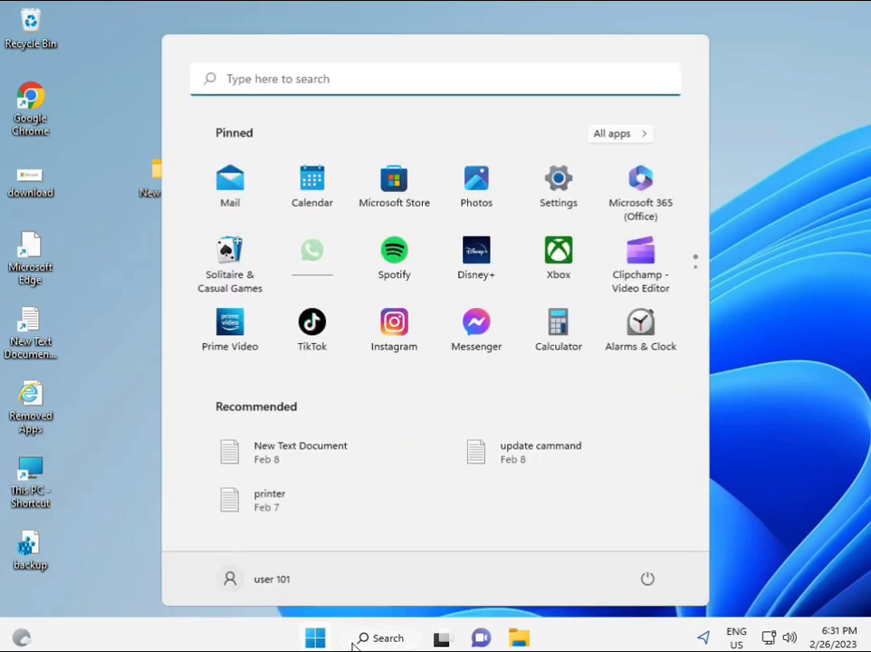
left_click(355, 641)
type("cmd")
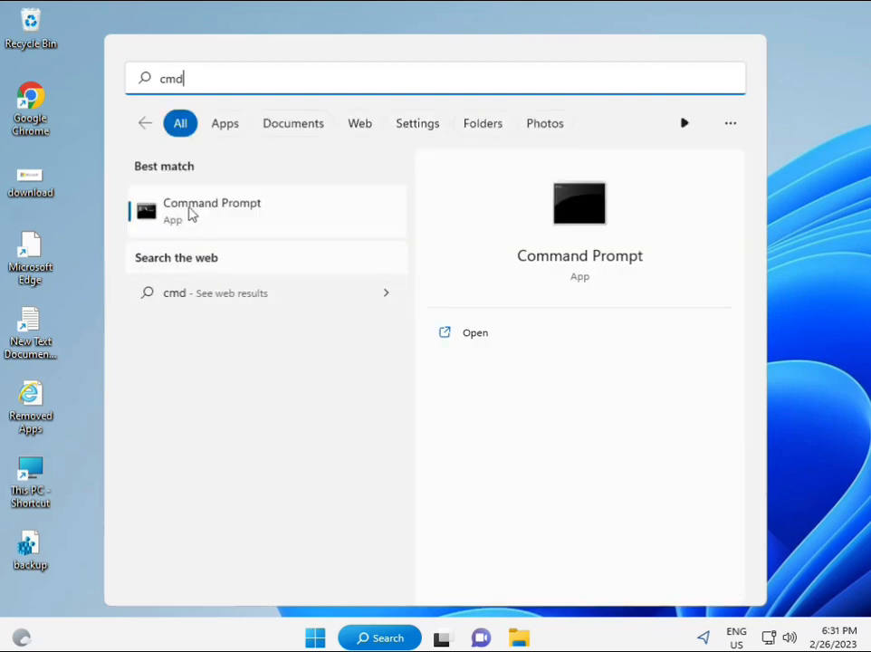
left_click(192, 212)
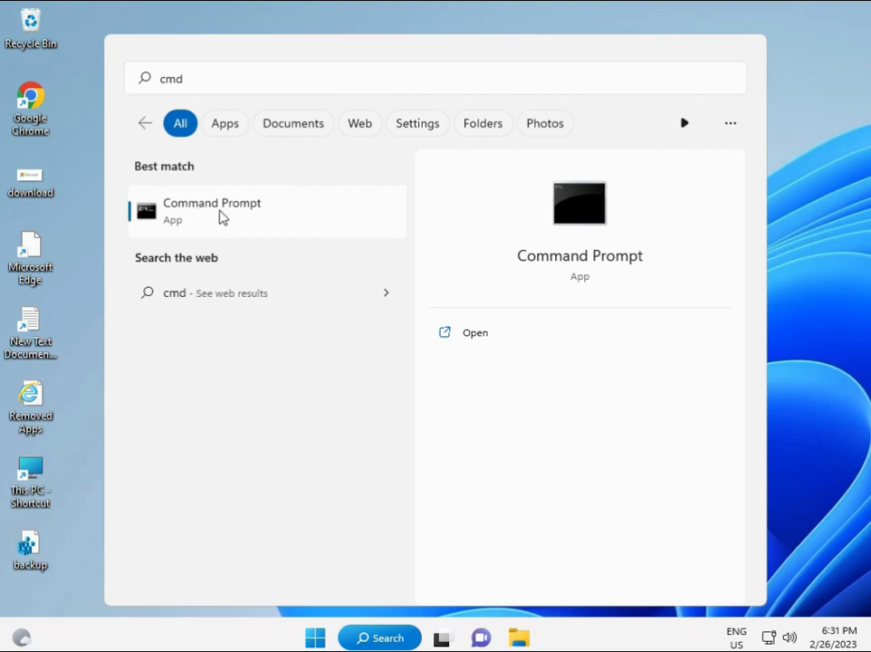
right_click(222, 217)
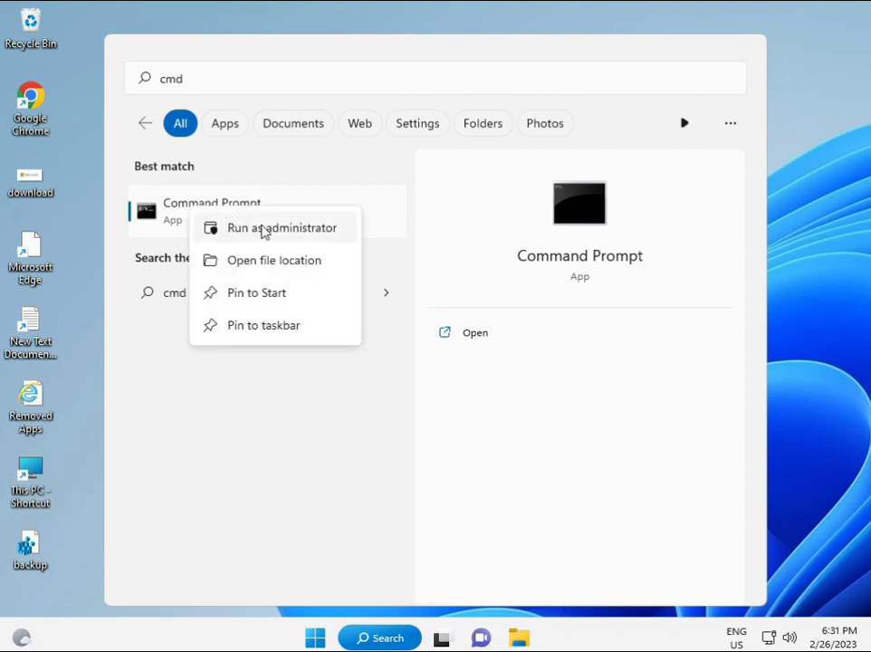
left_click(268, 230)
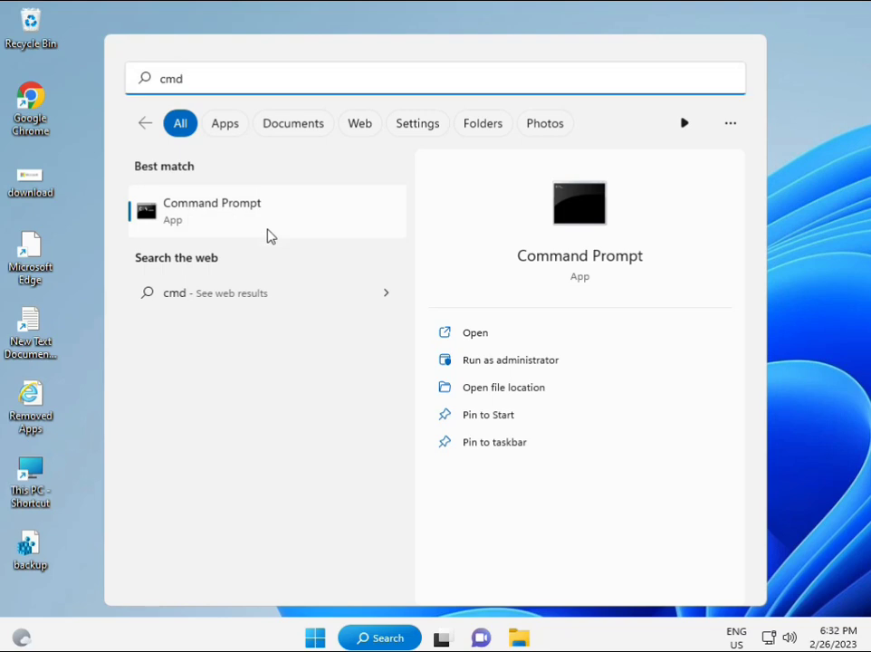
key("ctrl+shift+Return")
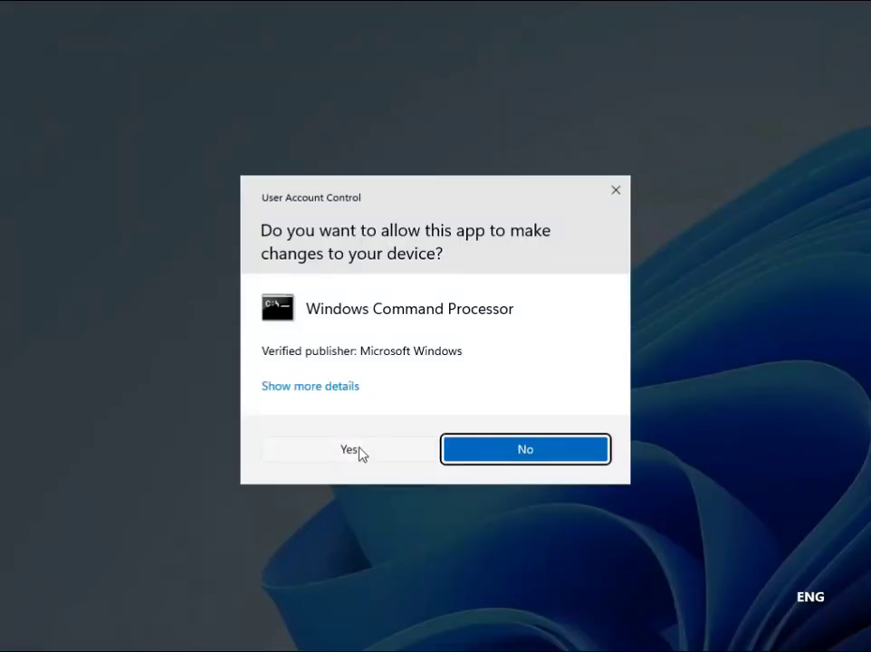
Approve the UAC prompt and run sfc /scannow in the administrator Command Prompt
left_click(357, 450)
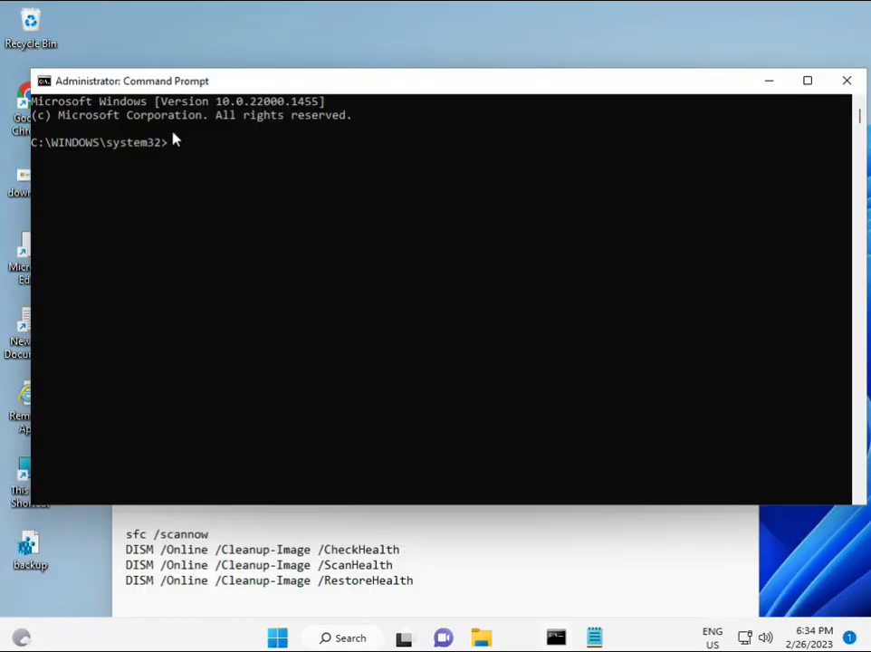
left_click(172, 142)
type("sca")
key("BackSpace")
key("BackSpace")
key("BackSpace")
type("sfc /scannow")
key("Return")
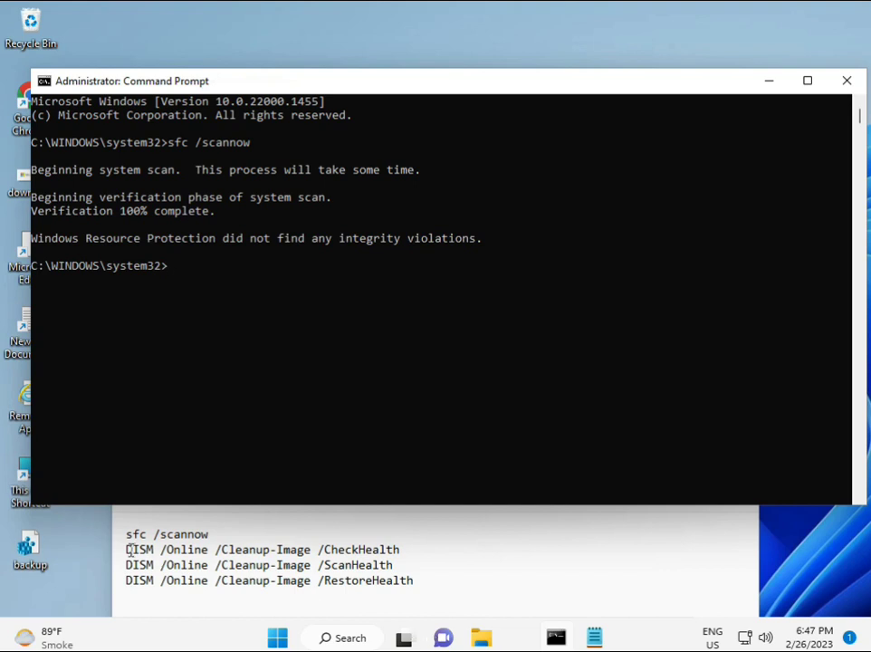
Copy the DISM /Online /Cleanup-Image /CheckHealth line from the Notepad notes
left_click_drag(127, 549, 408, 551)
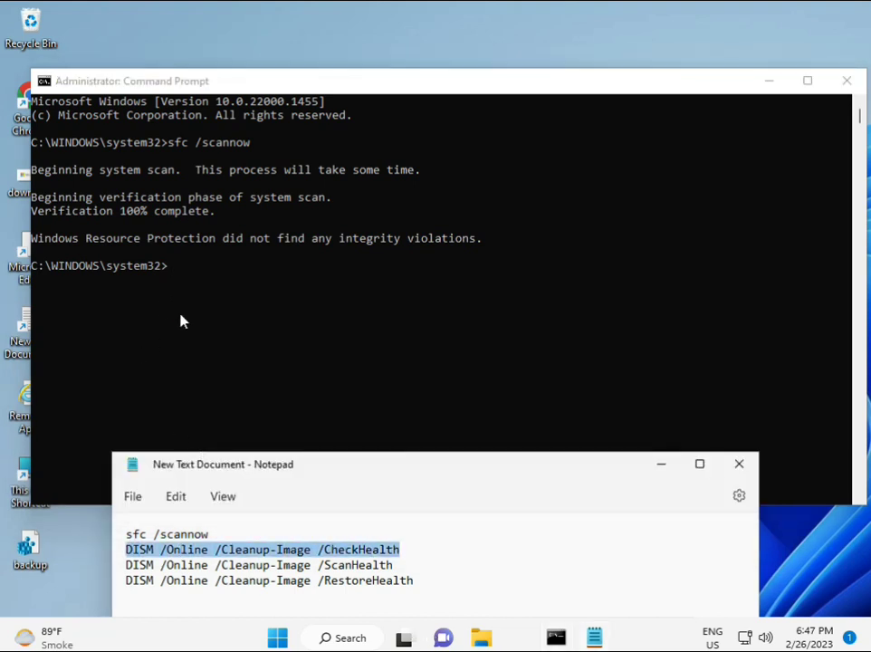
right_click(231, 554)
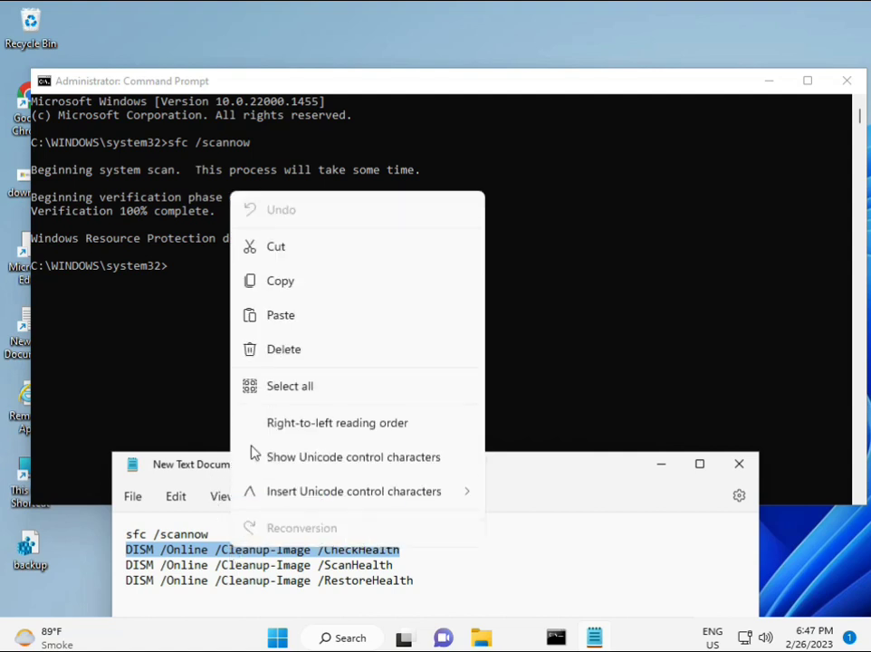
left_click(274, 283)
Paste the CheckHealth command into Command Prompt via the window's Edit menu and run it
left_click(173, 275)
left_click(171, 269)
right_click(70, 82)
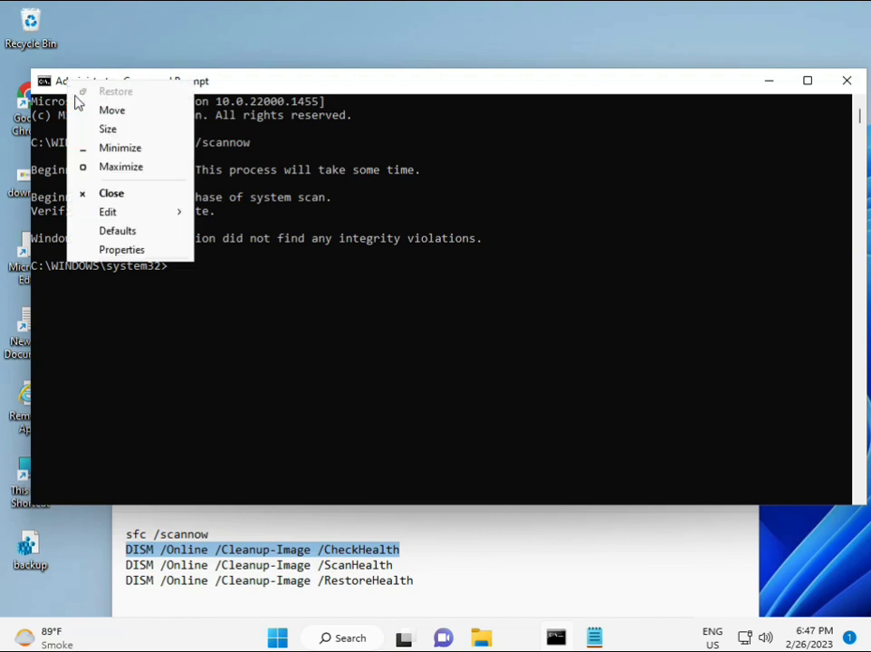
mouse_move(145, 211)
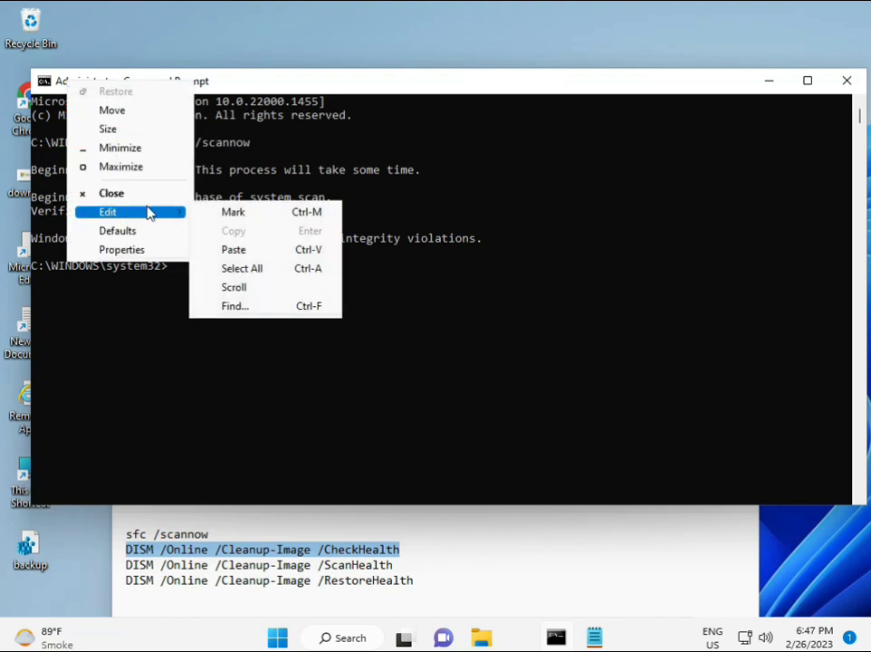
left_click(231, 250)
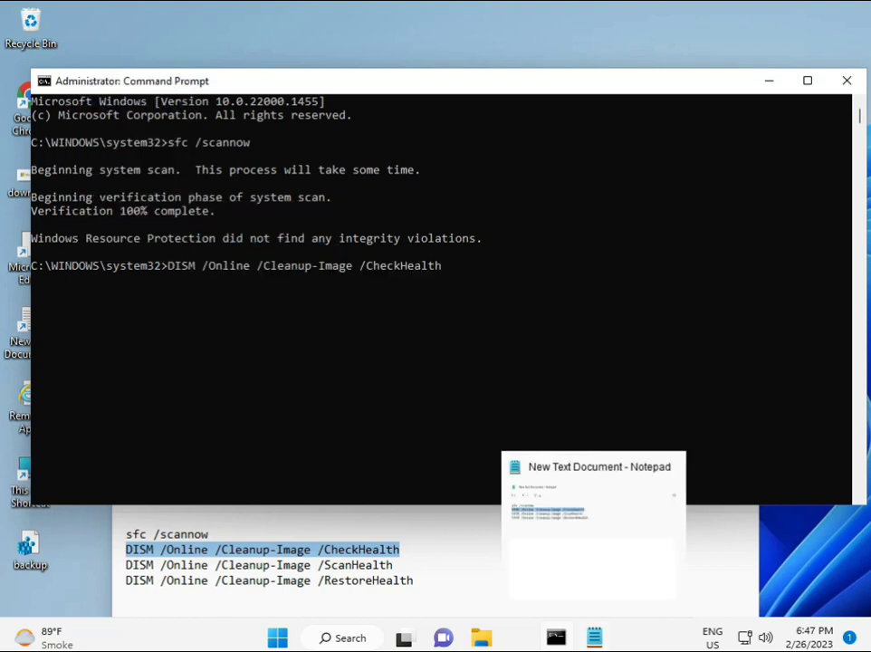
left_click(177, 268)
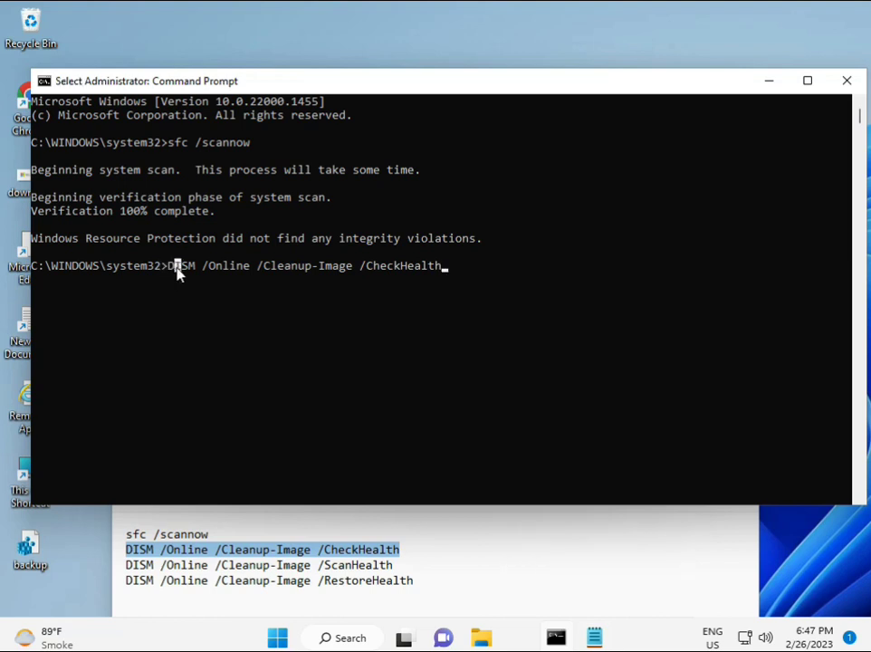
key("Escape")
key("Return")
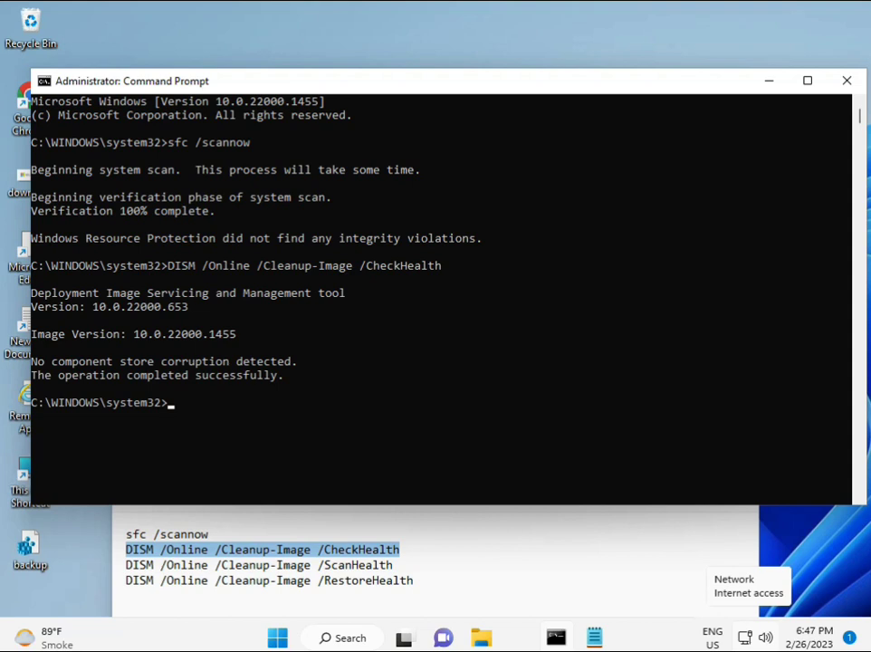
left_click(129, 567)
Copy the DISM /Online /Cleanup-Image /ScanHealth line from the Notepad notes
left_click_drag(129, 566, 412, 566)
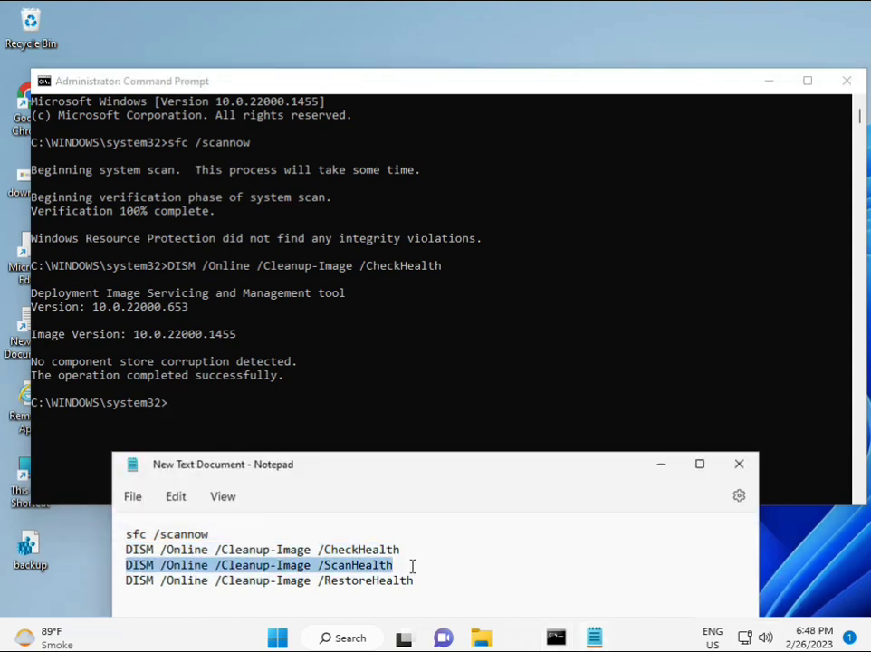
right_click(383, 566)
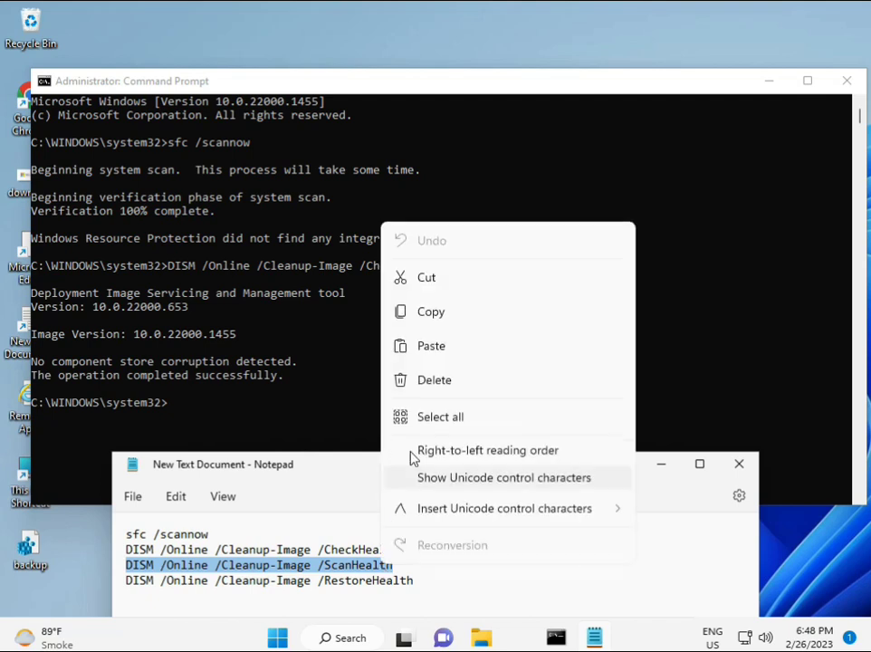
left_click(423, 321)
Paste the ScanHealth command into Command Prompt and run it to 100%
left_click(180, 412)
left_click(171, 408)
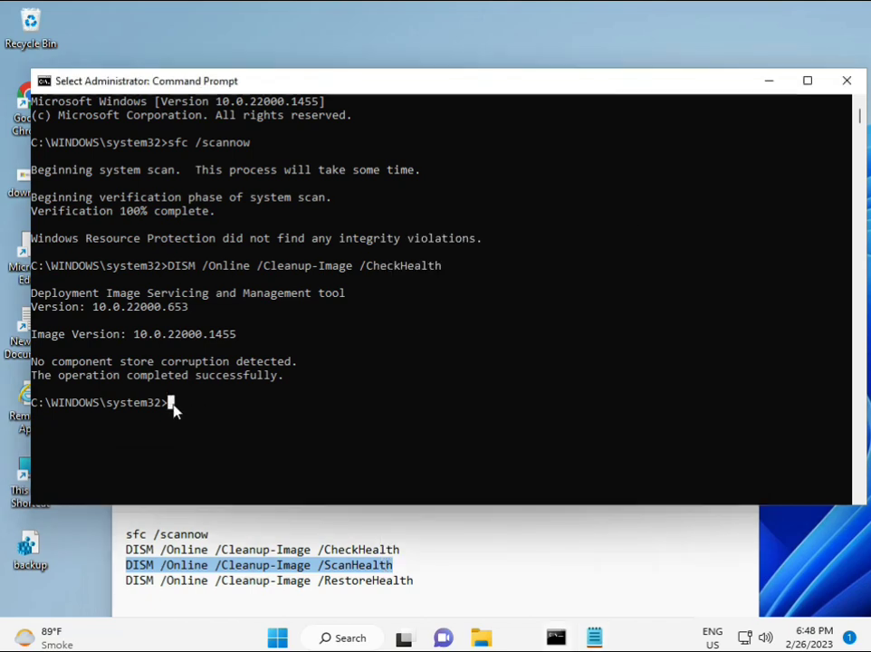
right_click(173, 410)
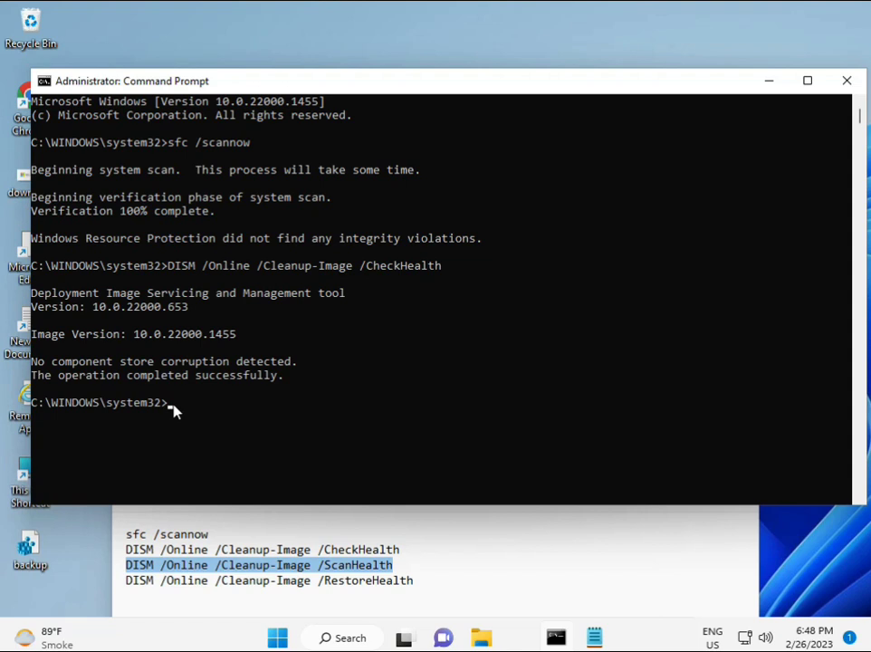
right_click(175, 410)
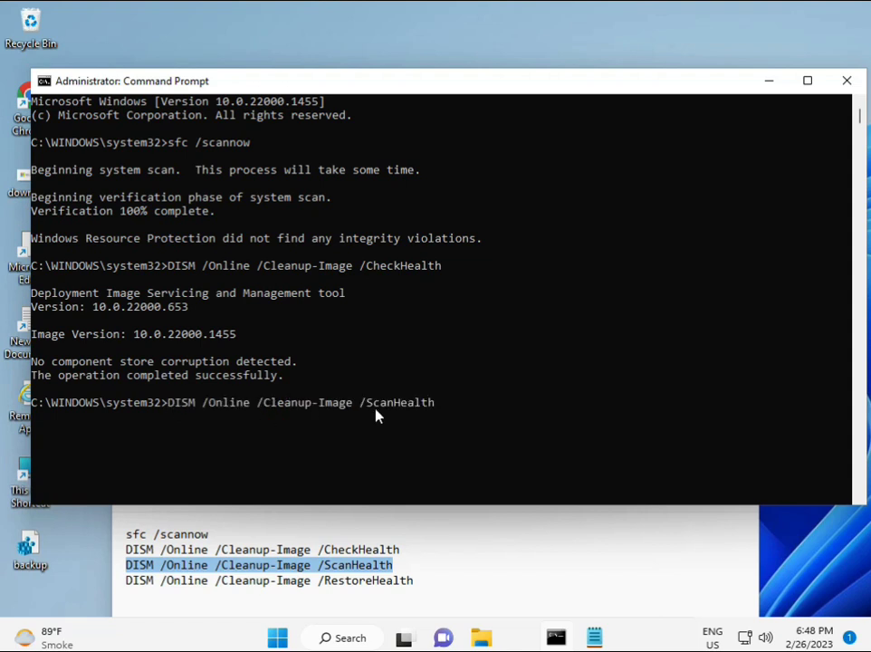
key("Return")
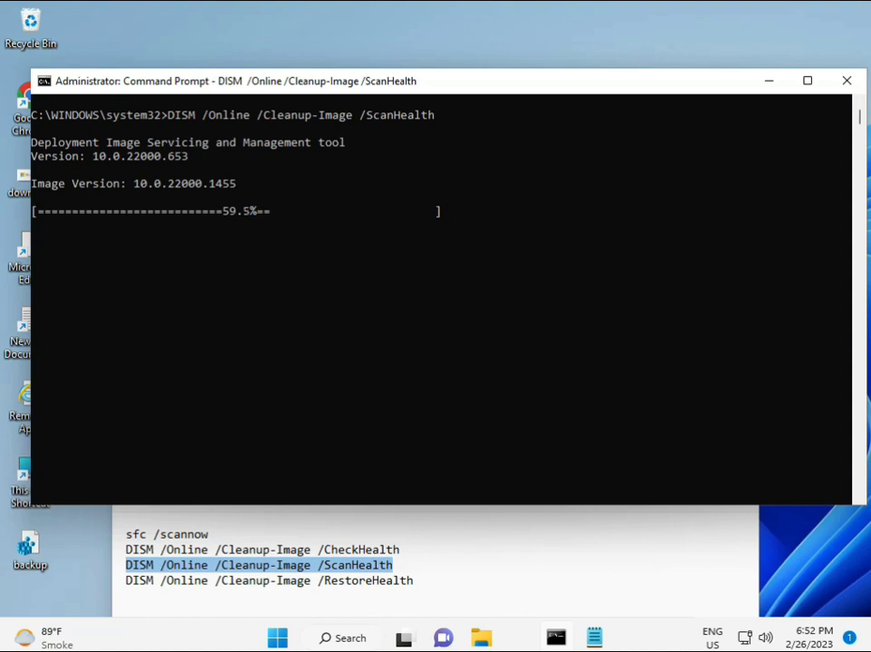
key("super+space")
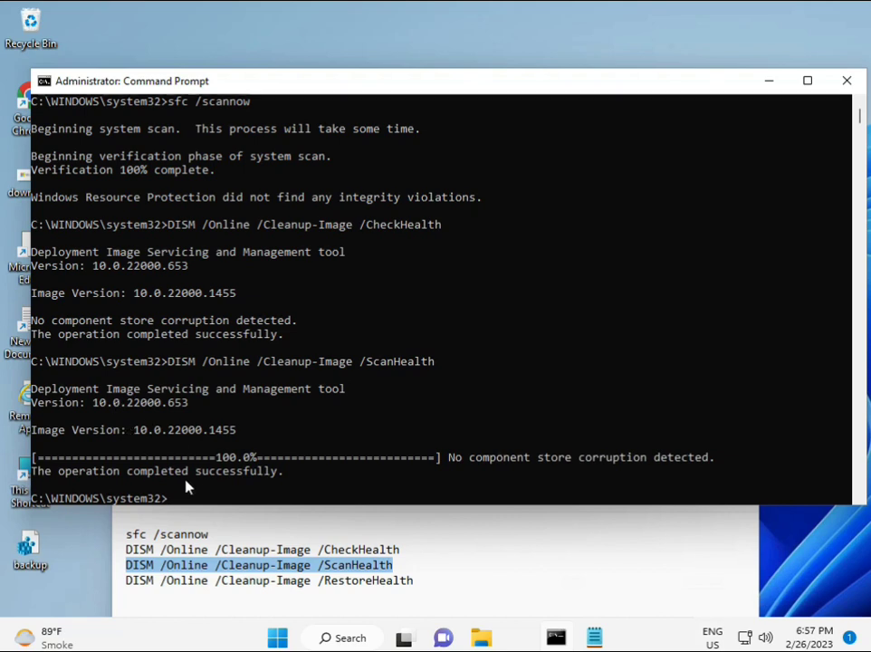
Copy the DISM /Online /Cleanup-Image /RestoreHealth line from the Notepad notes
left_click_drag(192, 476, 286, 473)
left_click_drag(166, 580, 205, 583)
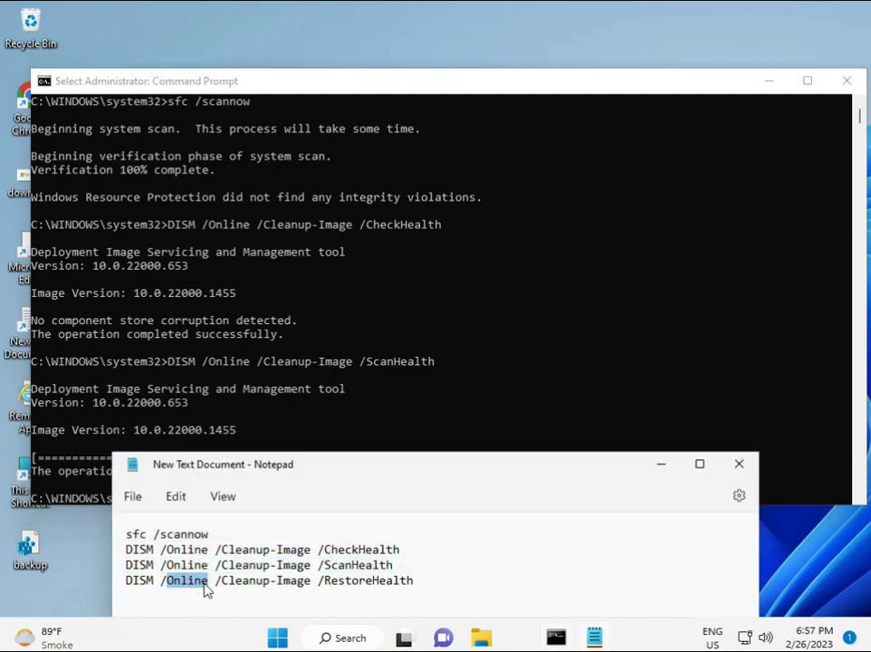
triple_click(207, 589)
right_click(208, 588)
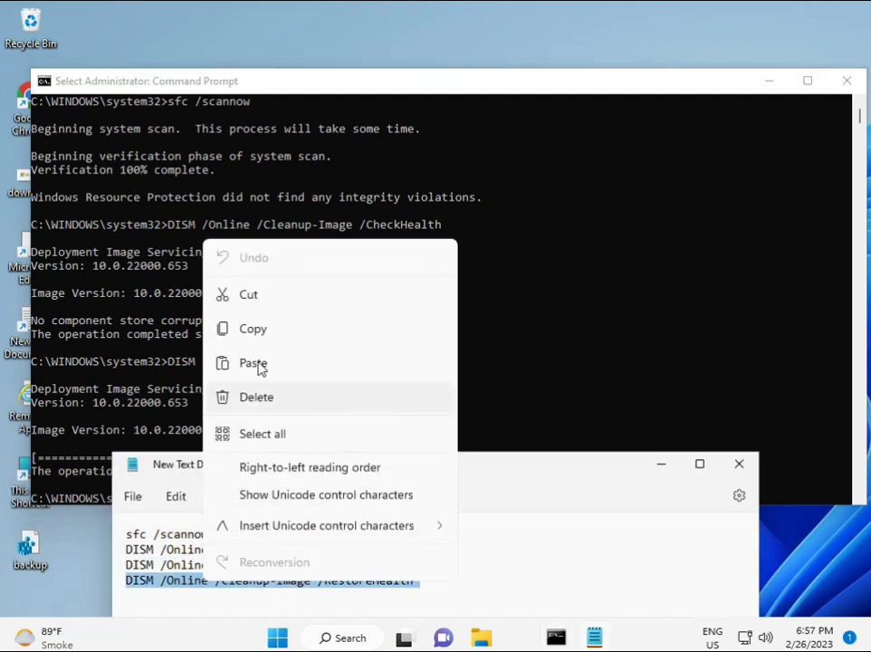
left_click(286, 335)
Paste the RestoreHealth command into Command Prompt with Ctrl+V and start the repair
left_click(184, 496)
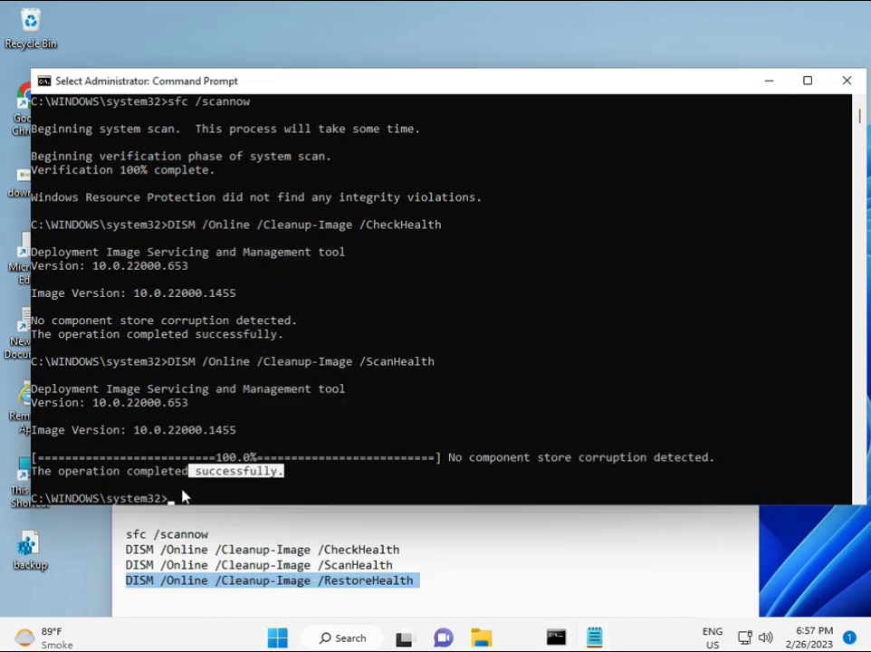
left_click(172, 505)
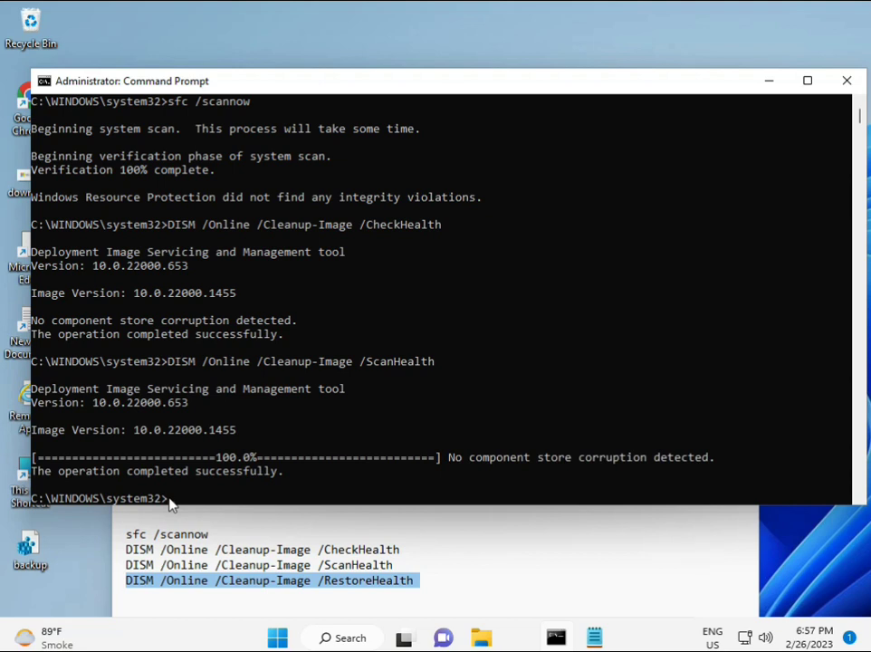
left_click(172, 505)
left_click(172, 505)
key("ctrl+v")
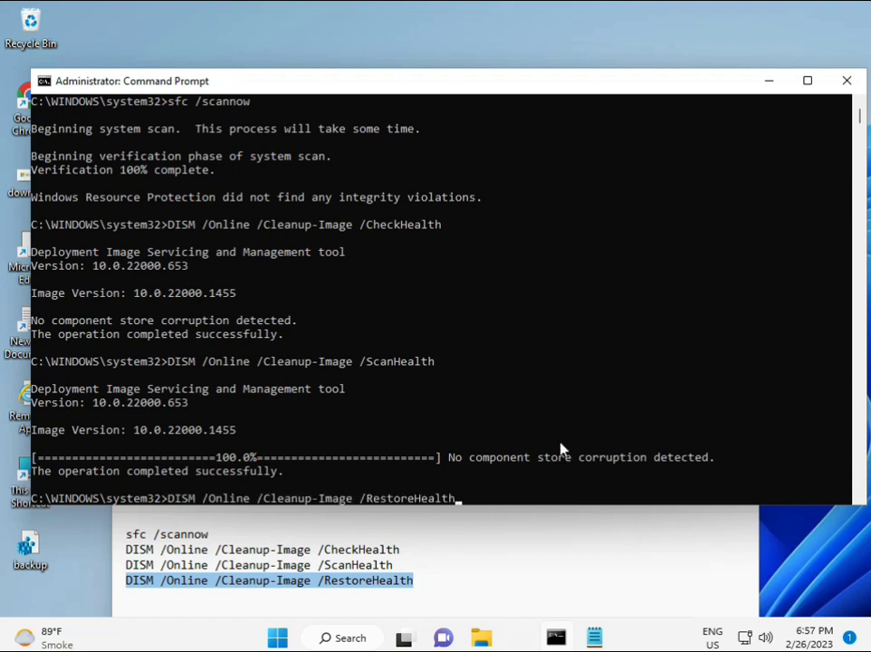
scroll(533, 412, "down", 9)
scroll(498, 405, "up", 9)
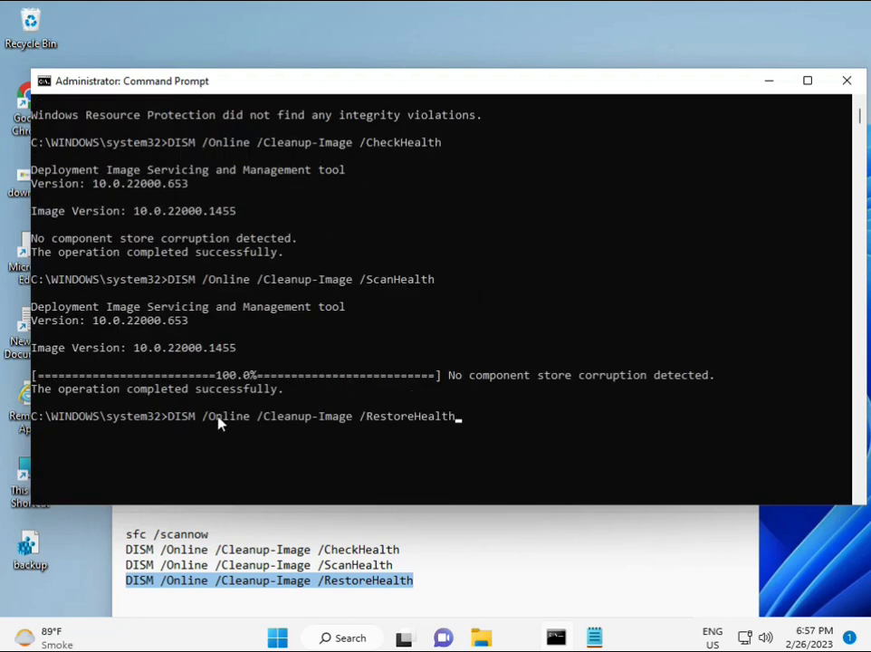
mouse_move(860, 117)
left_mouse_down()
mouse_move(863, 129)
mouse_move(860, 118)
left_mouse_up()
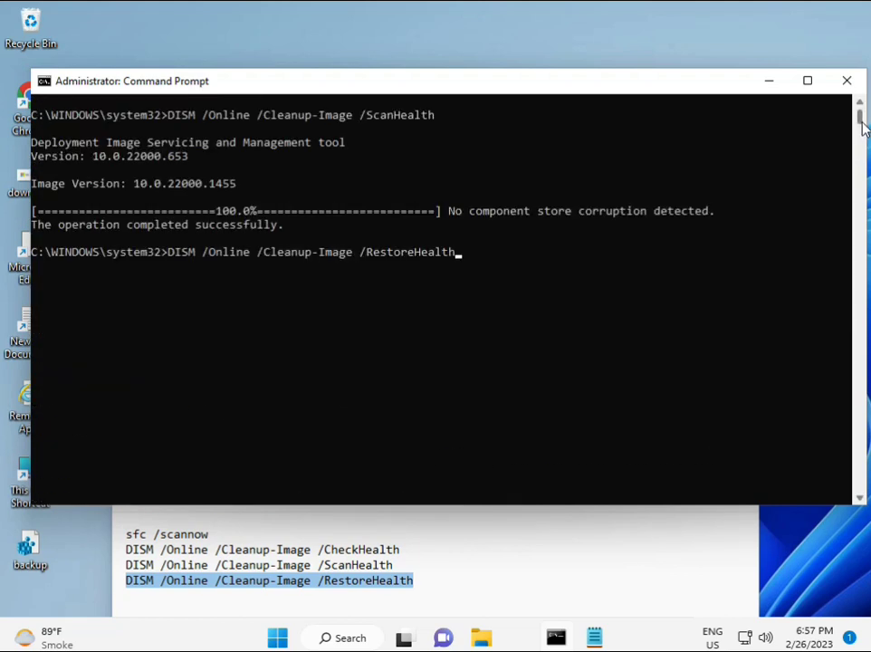
left_click(171, 252)
key("Escape")
key("Return")
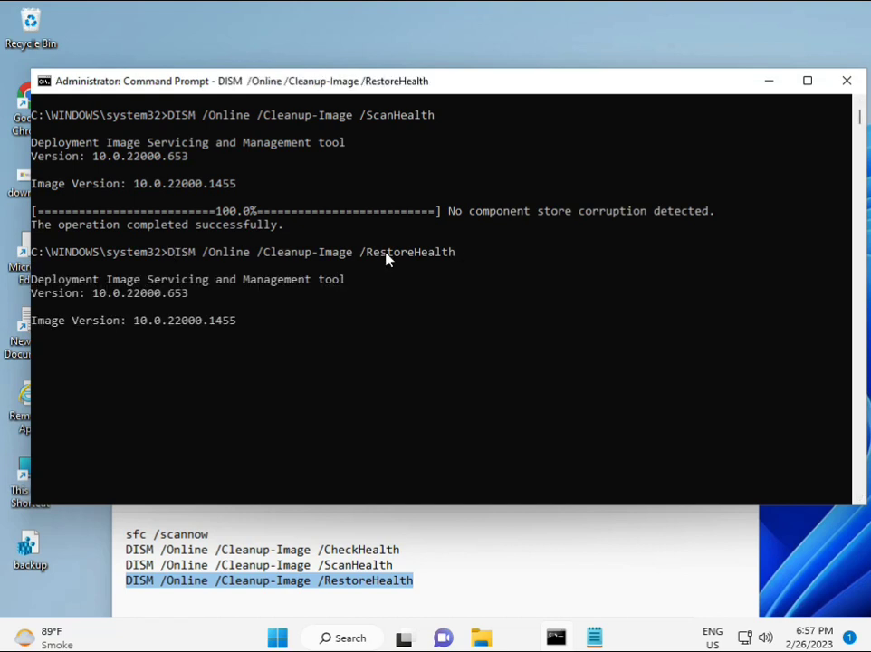